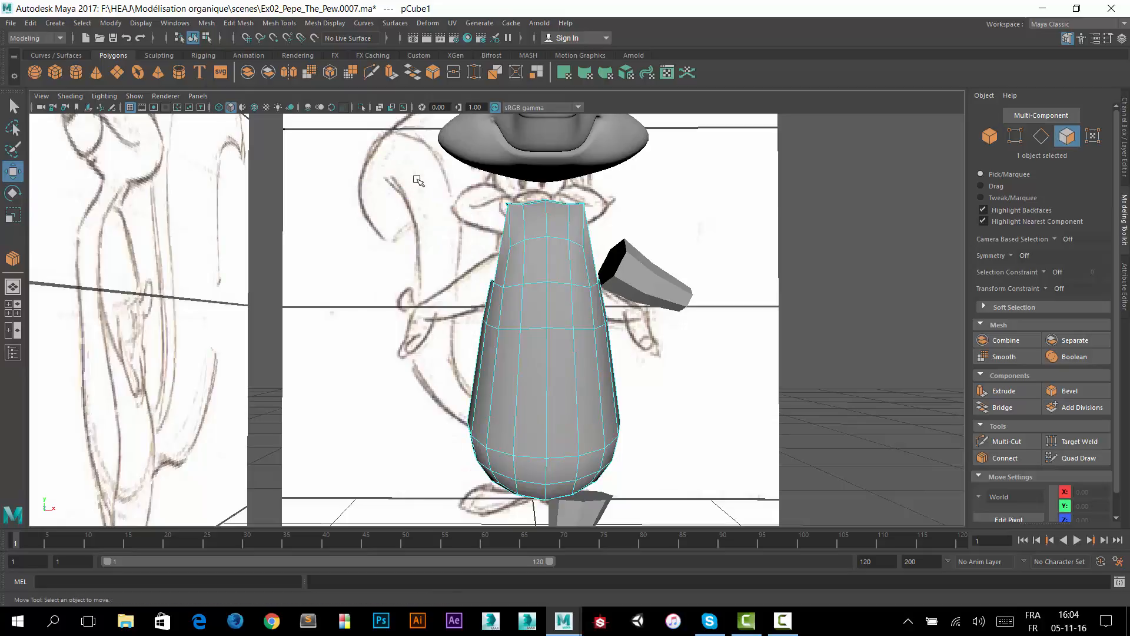
Delete all faces on the half of the torso mesh opposite the arm.
{"action": "mouse_move", "coordinate": [484, 170]}
{"action": "left_mouse_down"}
{"action": "mouse_move", "coordinate": [496, 432]}
{"action": "mouse_move", "coordinate": [532, 521]}
{"action": "left_mouse_up"}
{"action": "mouse_move", "coordinate": [537, 368]}
{"action": "left_mouse_down", "text": "alt"}
{"action": "mouse_move", "coordinate": [641, 358]}
{"action": "mouse_move", "coordinate": [690, 406]}
{"action": "mouse_move", "coordinate": [736, 429]}
{"action": "mouse_move", "coordinate": [802, 403]}
{"action": "mouse_move", "coordinate": [802, 433]}
{"action": "mouse_move", "coordinate": [739, 429]}
{"action": "mouse_move", "coordinate": [496, 300]}
{"action": "mouse_move", "coordinate": [546, 388]}
{"action": "left_mouse_up", "text": "alt"}
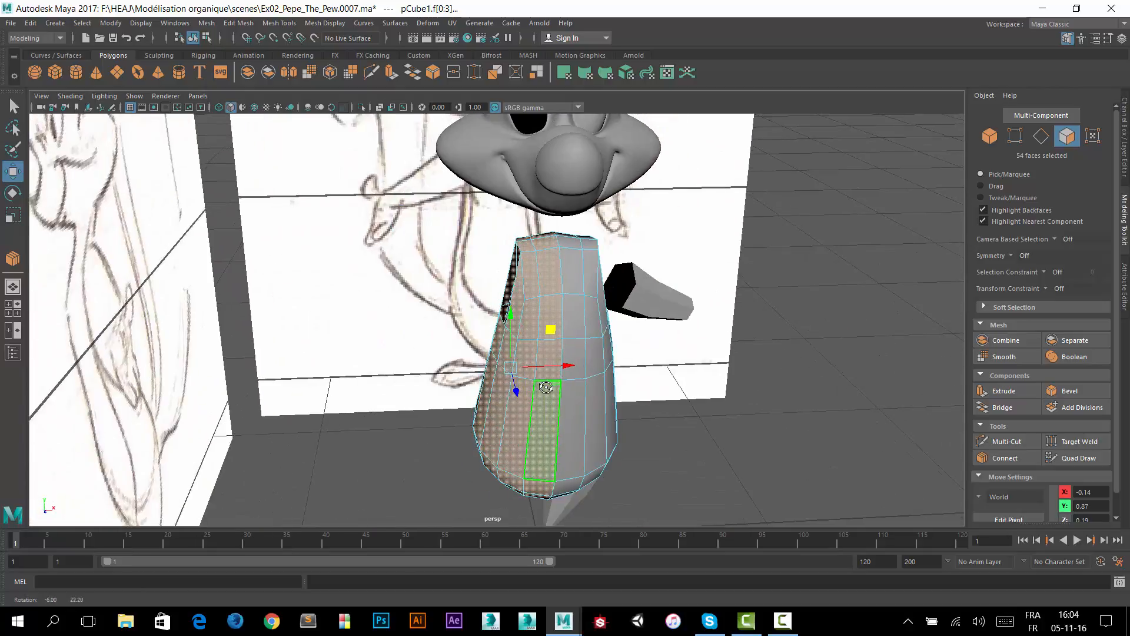
{"action": "key", "text": "Delete"}
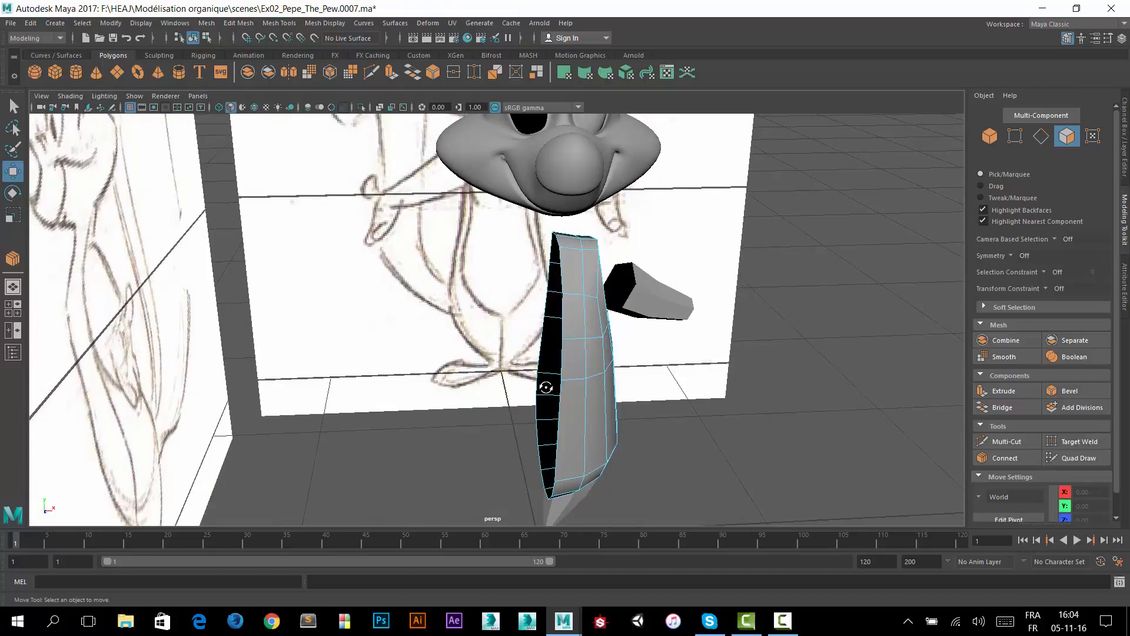
Return the torso to object mode and delete its construction history.
{"action": "left_click_drag", "start_coordinate": [646, 340], "coordinate": [592, 322], "text": "alt"}
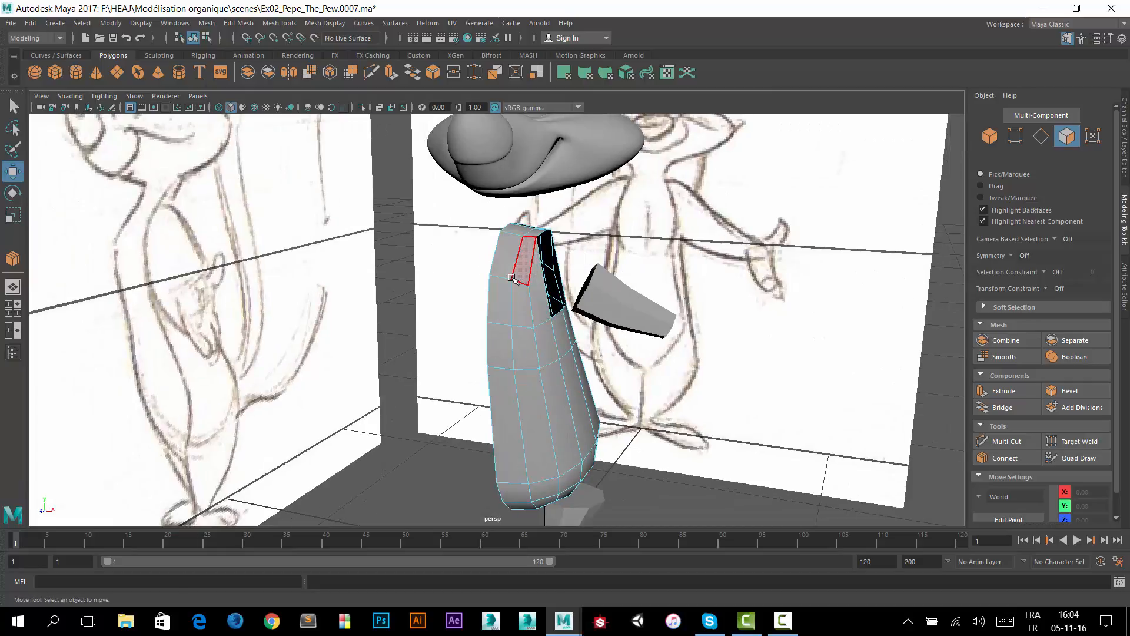
{"action": "right_click", "coordinate": [522, 284]}
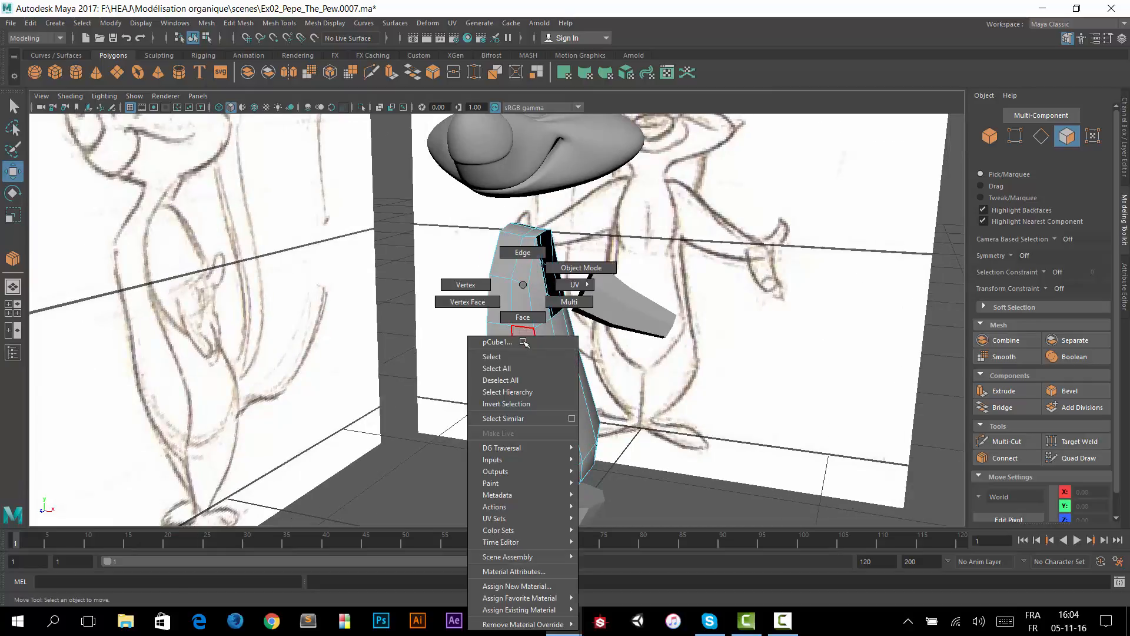
{"action": "left_click", "coordinate": [550, 272]}
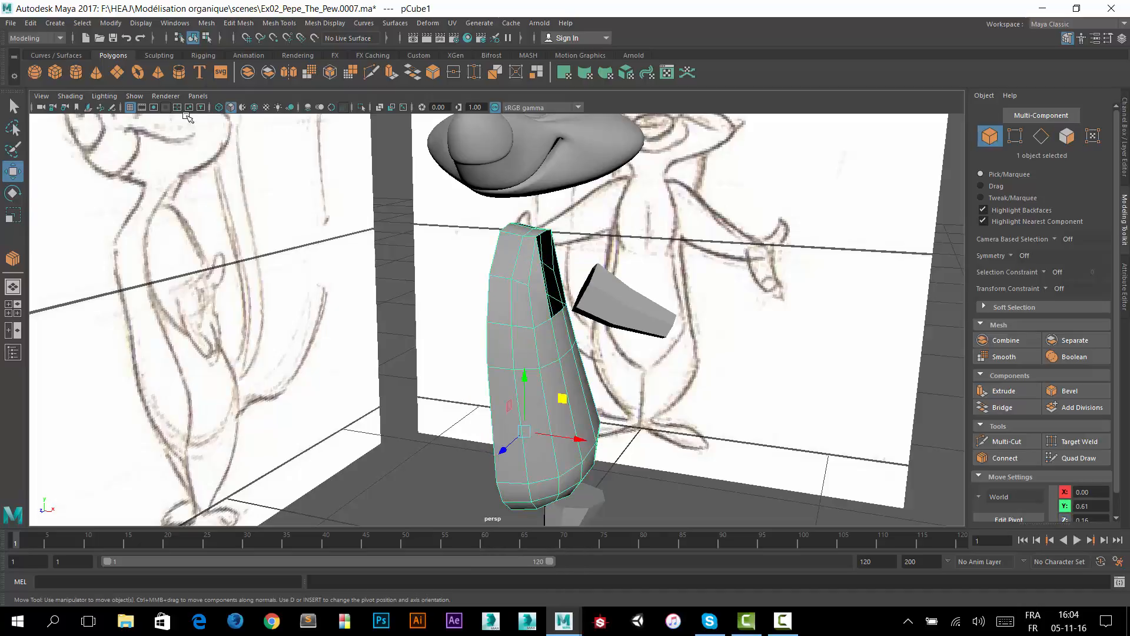
{"action": "left_click", "coordinate": [31, 23]}
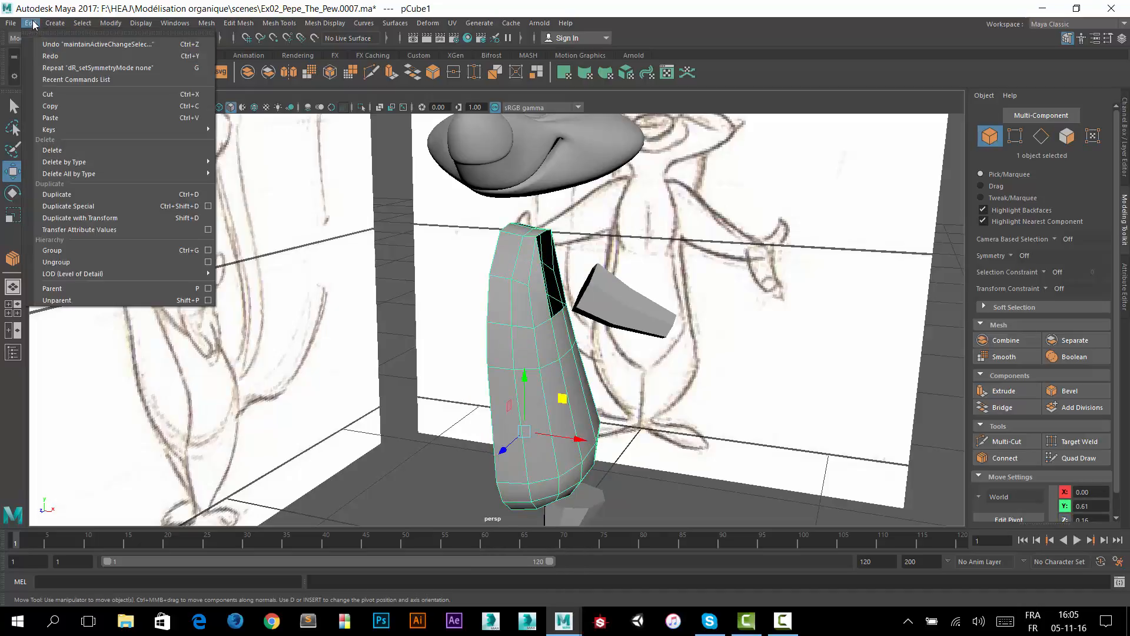
{"action": "mouse_move", "coordinate": [126, 158]}
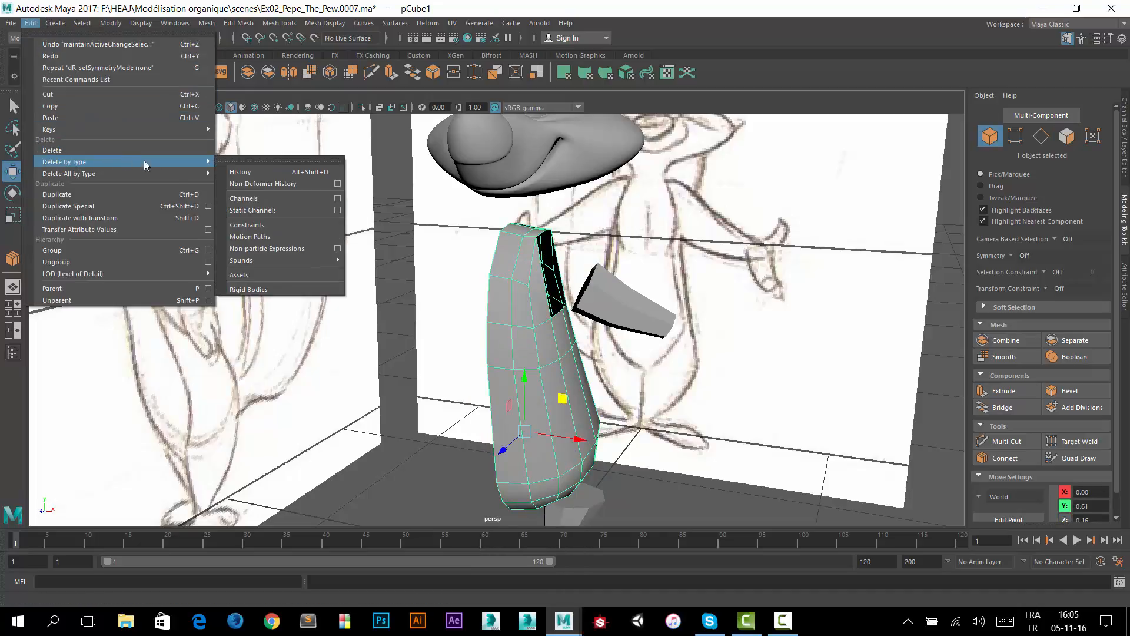
{"action": "left_click", "coordinate": [255, 171]}
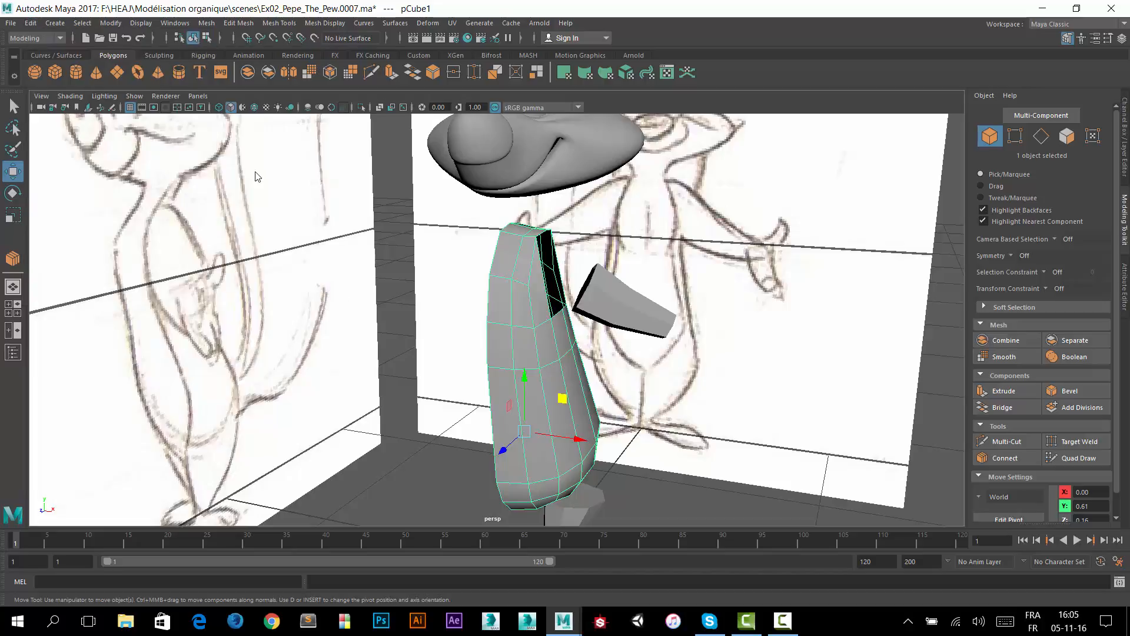
Delete the construction history of the arm cylinder.
{"action": "left_click", "coordinate": [609, 304]}
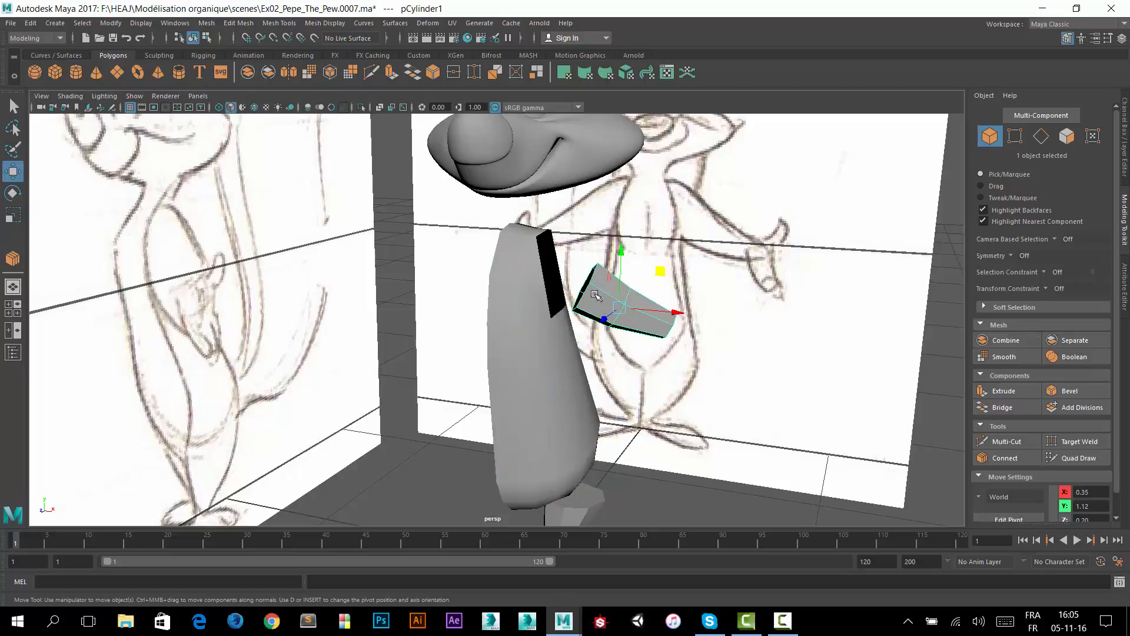
{"action": "left_click", "coordinate": [28, 24]}
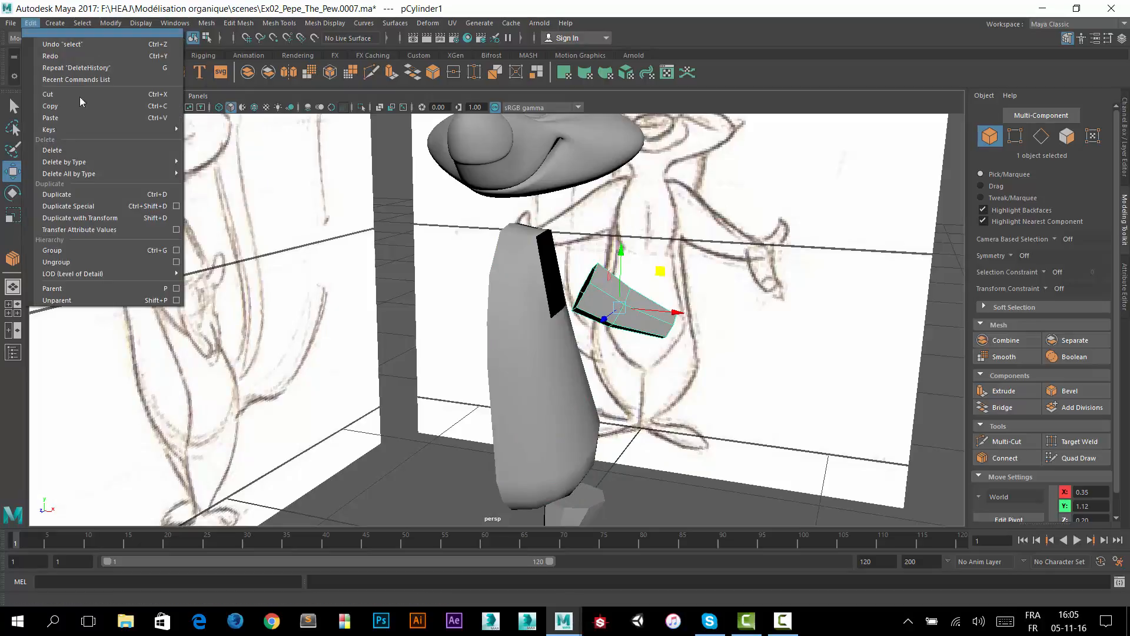
{"action": "mouse_move", "coordinate": [149, 161]}
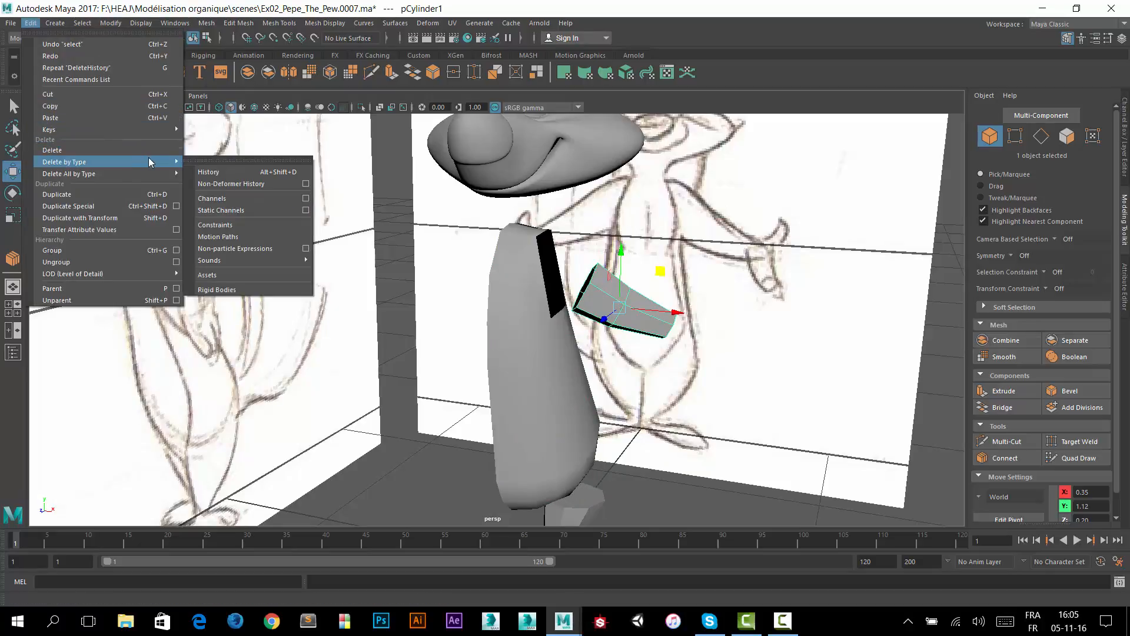
{"action": "left_click", "coordinate": [220, 172]}
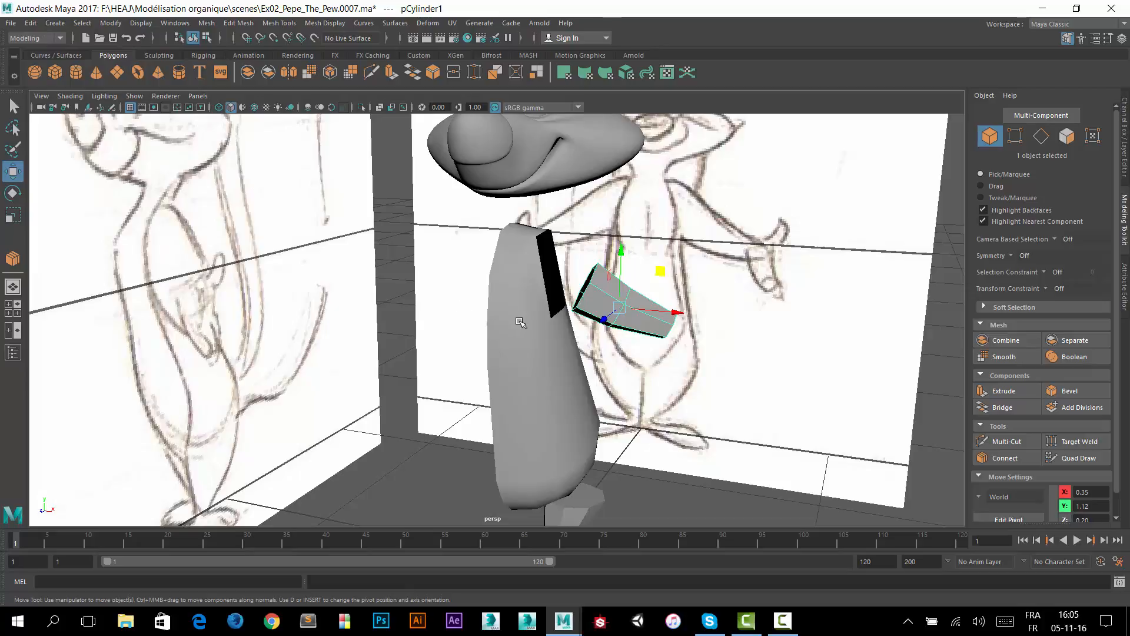
{"action": "left_click_drag", "start_coordinate": [520, 323], "coordinate": [519, 309], "text": "alt"}
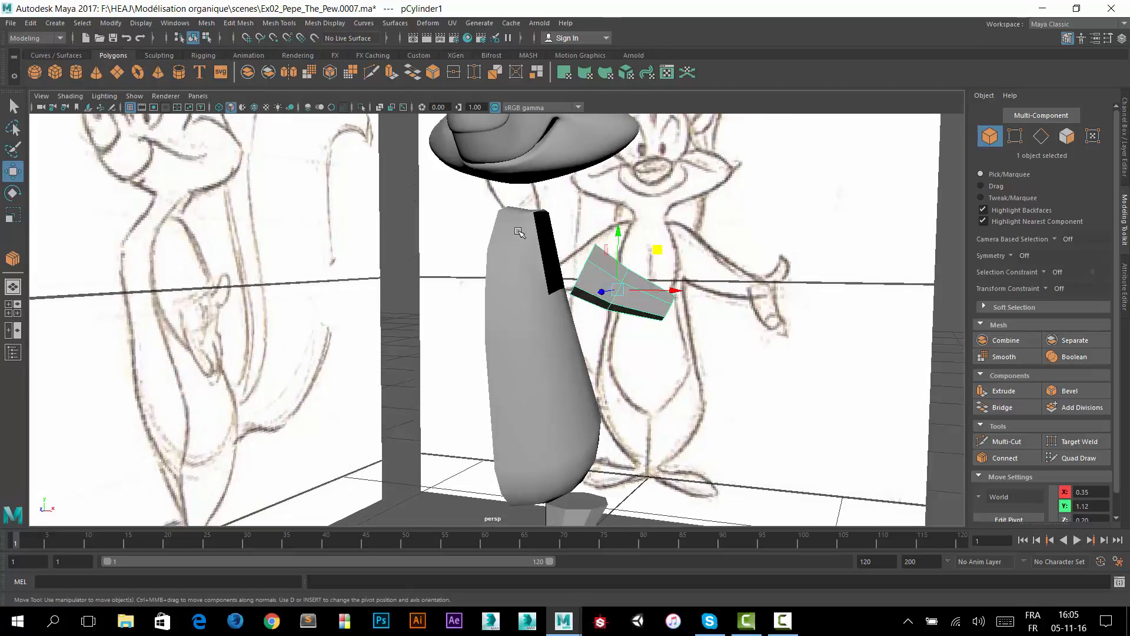
{"action": "left_click", "coordinate": [520, 278]}
{"action": "left_click", "coordinate": [601, 292]}
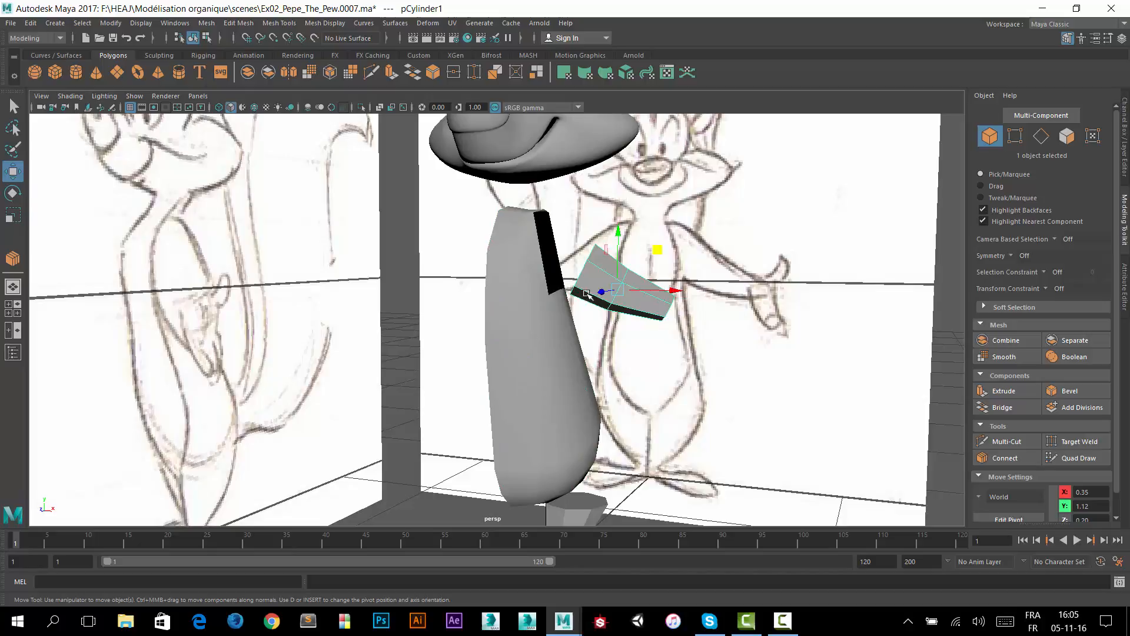
{"action": "left_click", "coordinate": [521, 283]}
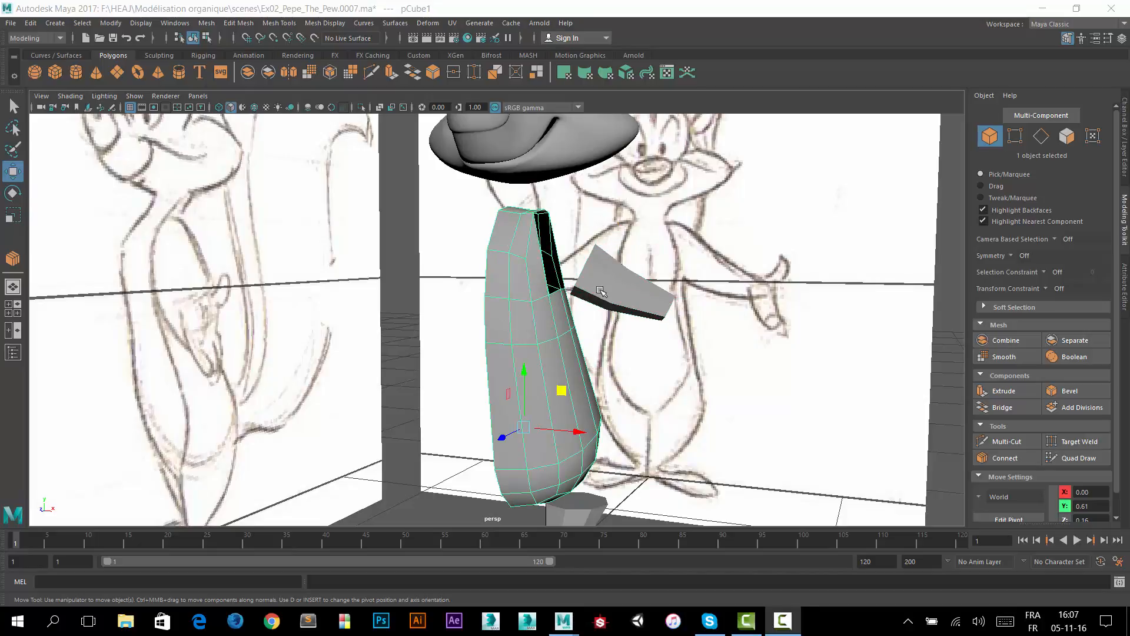
Combine the arm and the torso into one mesh, with the pivot position set to Last object.
{"action": "left_click", "coordinate": [604, 283]}
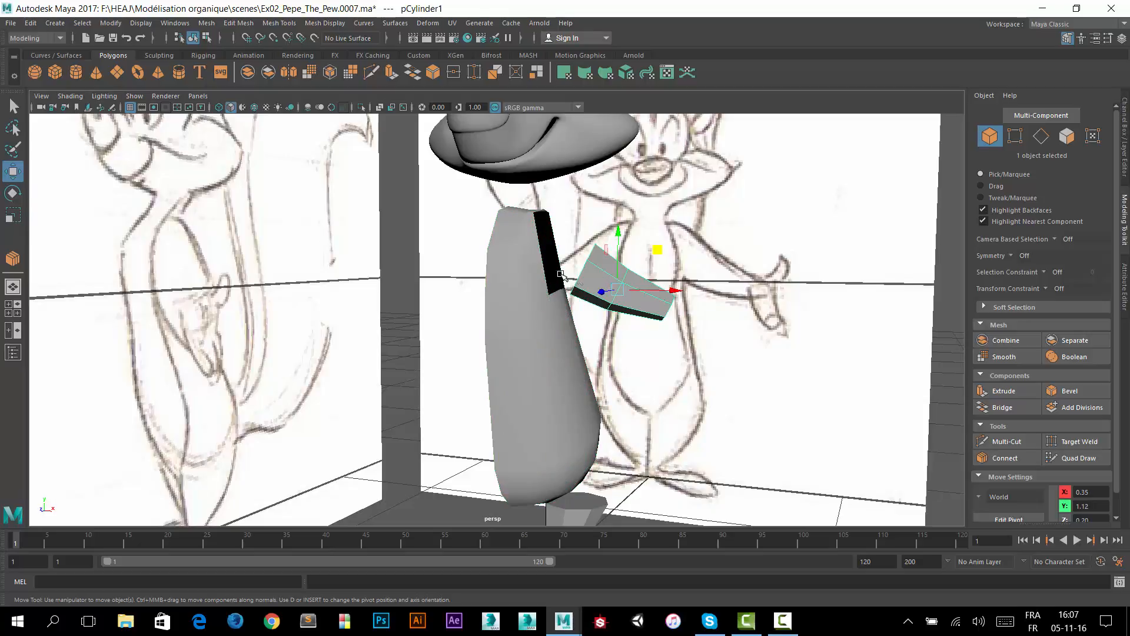
{"action": "left_click", "coordinate": [519, 276], "text": "shift"}
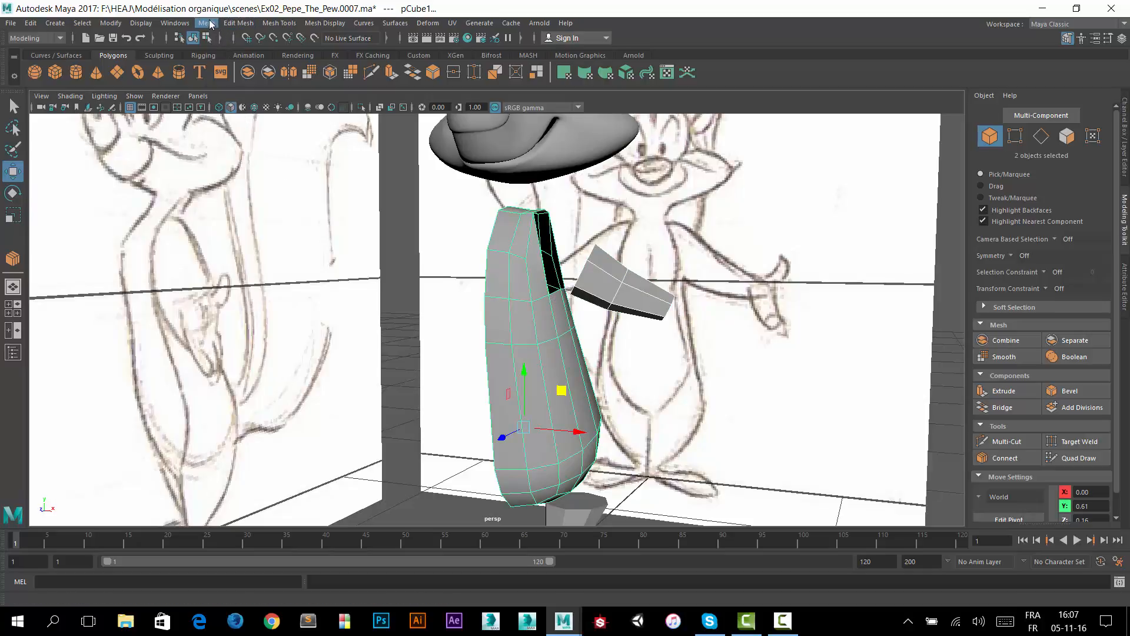
{"action": "left_click", "coordinate": [207, 23]}
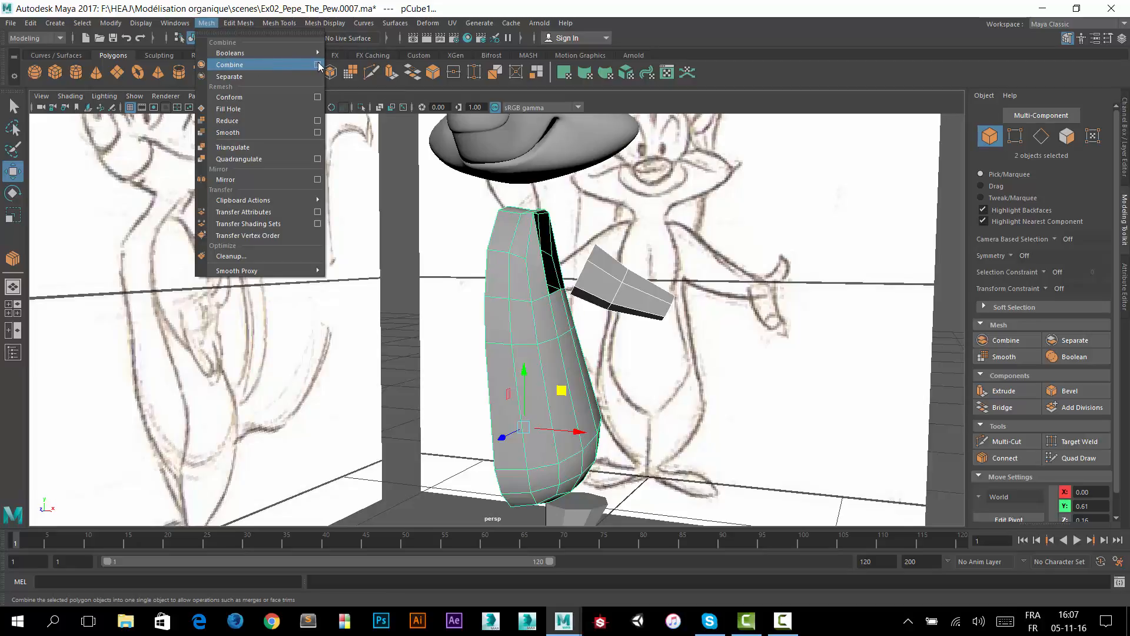
{"action": "left_click", "coordinate": [318, 65]}
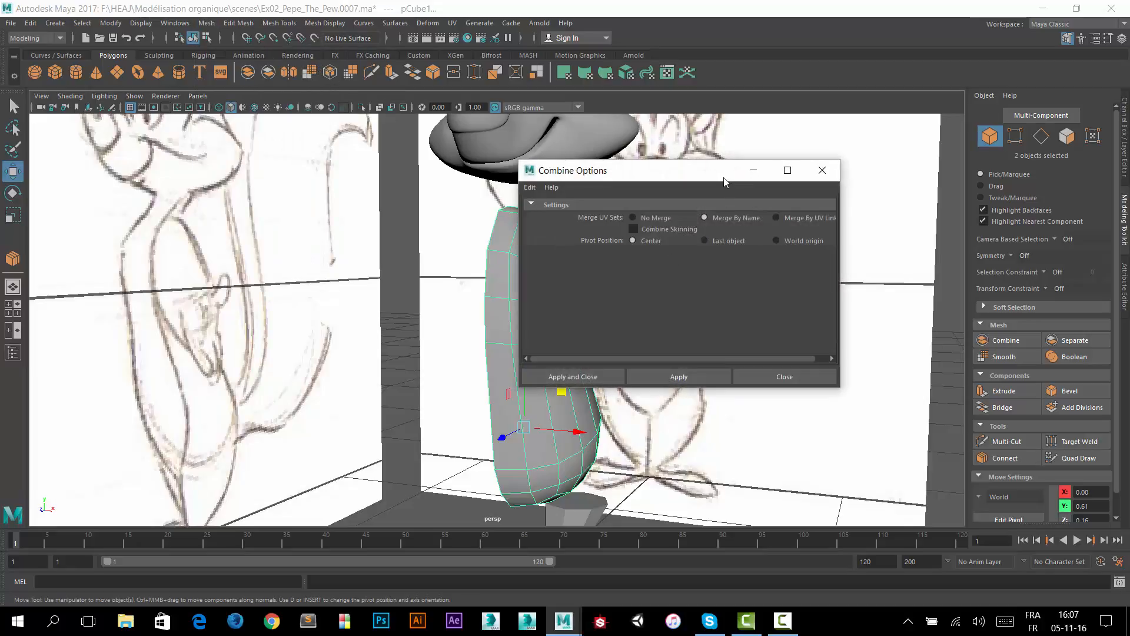
{"action": "left_click_drag", "start_coordinate": [740, 176], "coordinate": [887, 159]}
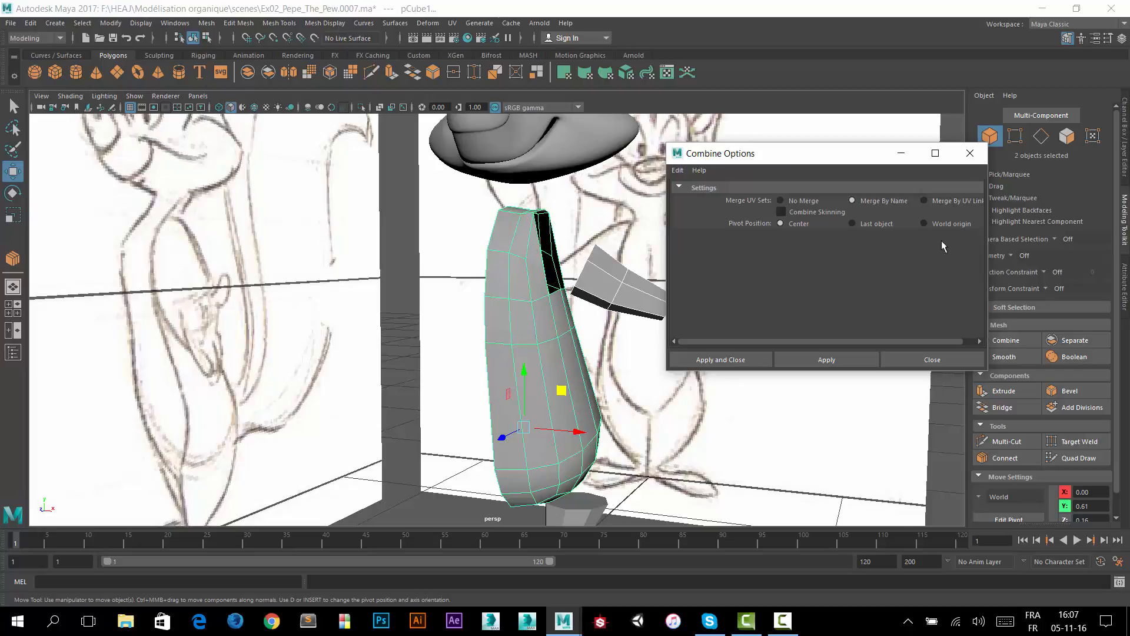
{"action": "left_click", "coordinate": [852, 224]}
{"action": "left_click", "coordinate": [733, 360]}
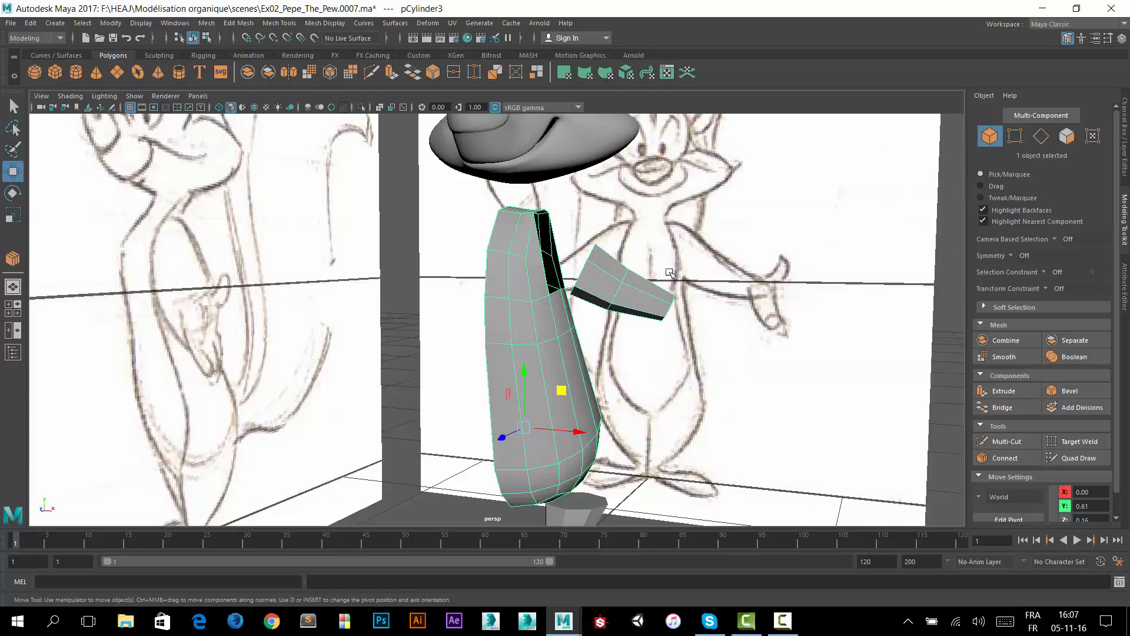
{"action": "left_click", "coordinate": [692, 260]}
{"action": "left_click", "coordinate": [635, 287]}
{"action": "left_click", "coordinate": [680, 277]}
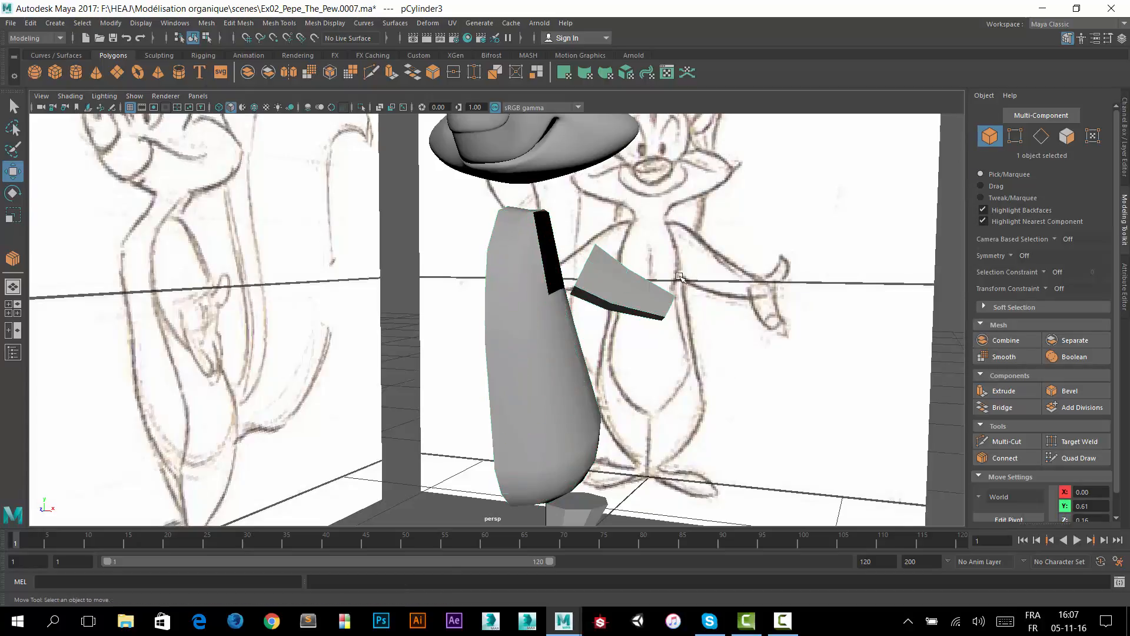
Bridge the lower rear edge of the torso's shoulder opening to the facing edge of the arm's open end.
{"action": "left_click", "coordinate": [537, 291]}
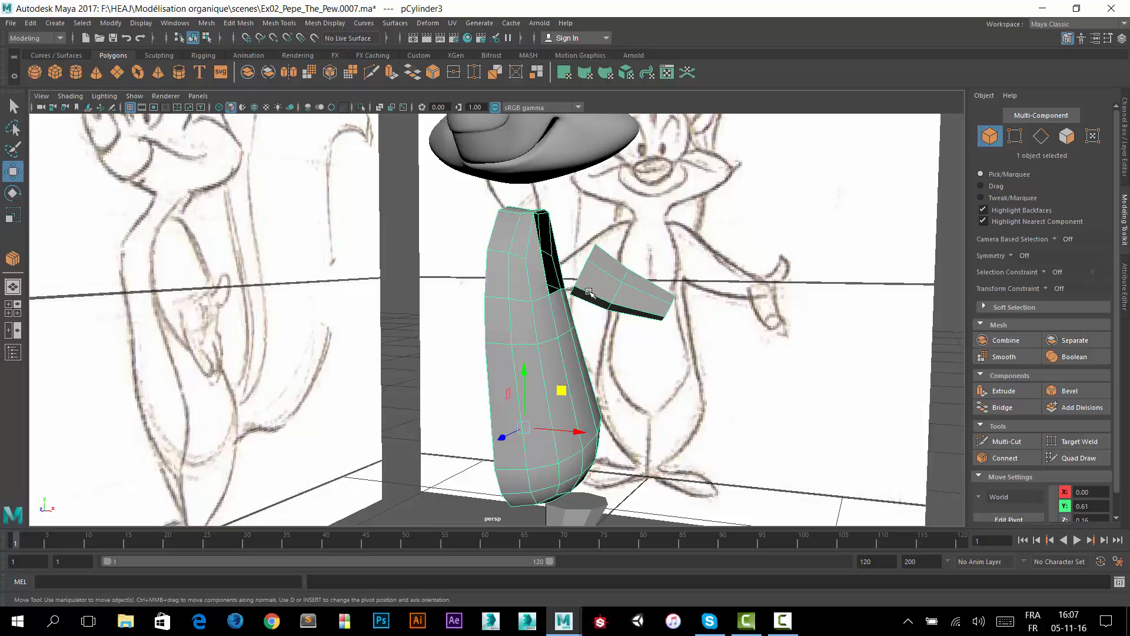
{"action": "mouse_move", "coordinate": [541, 387]}
{"action": "left_mouse_down", "text": "alt"}
{"action": "mouse_move", "coordinate": [566, 384]}
{"action": "mouse_move", "coordinate": [570, 354]}
{"action": "mouse_move", "coordinate": [554, 355]}
{"action": "left_mouse_up", "text": "alt"}
{"action": "right_click_drag", "start_coordinate": [581, 278], "coordinate": [668, 245], "text": "alt"}
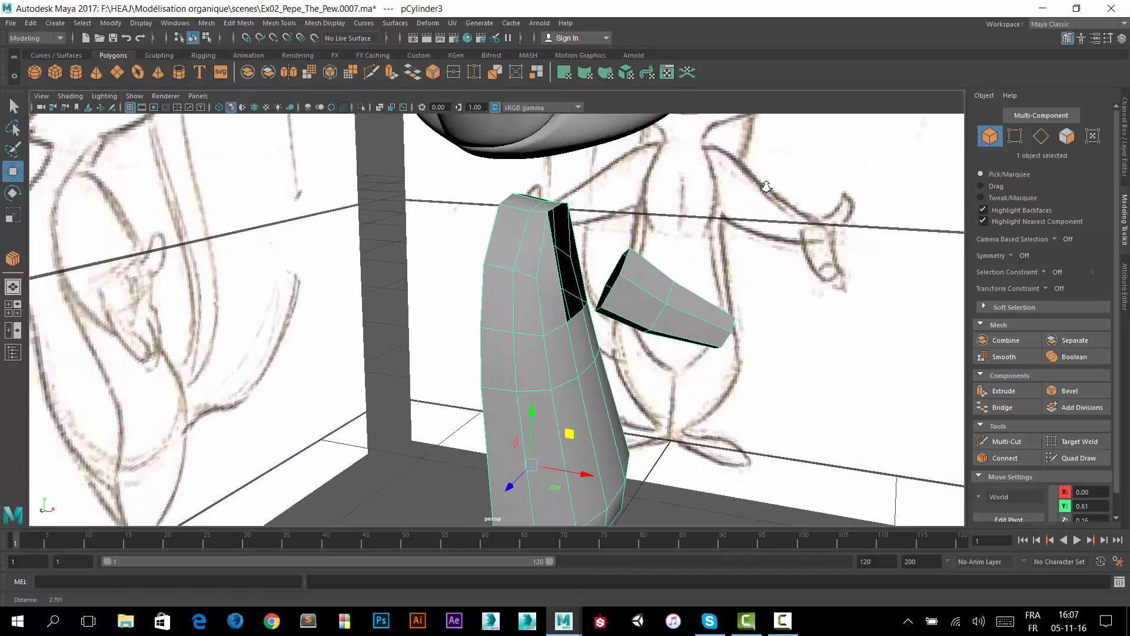
{"action": "right_click_drag", "start_coordinate": [583, 261], "coordinate": [826, 166], "text": "alt"}
{"action": "mouse_move", "coordinate": [704, 210]}
{"action": "left_mouse_down", "text": "alt"}
{"action": "mouse_move", "coordinate": [686, 217]}
{"action": "mouse_move", "coordinate": [701, 219]}
{"action": "left_mouse_up", "text": "alt"}
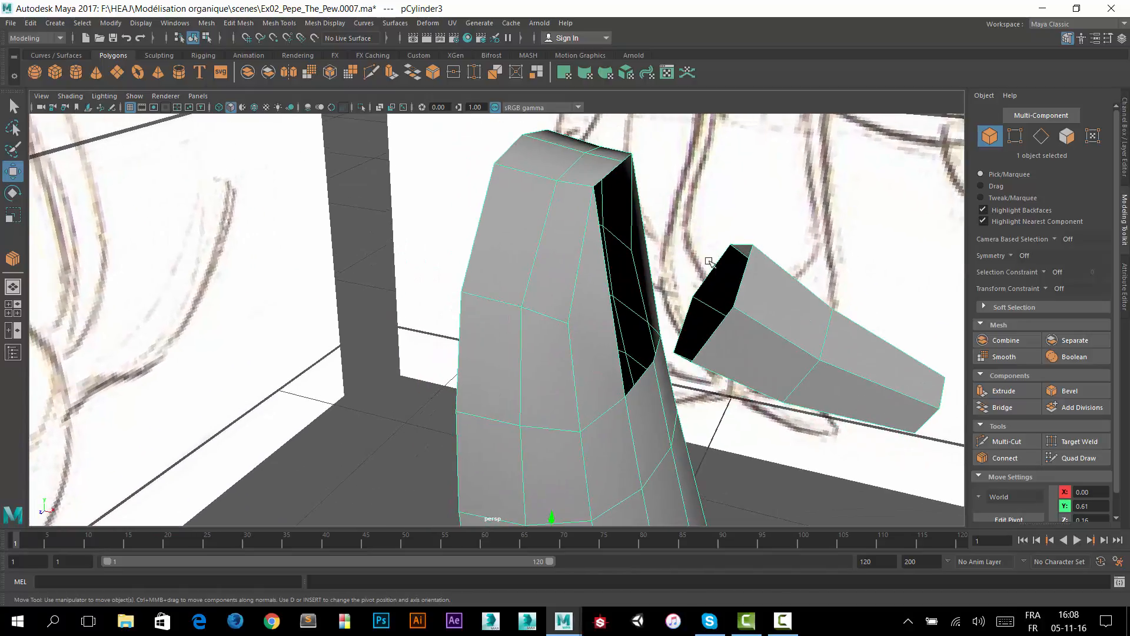
{"action": "left_click_drag", "start_coordinate": [697, 312], "coordinate": [692, 312], "text": "alt"}
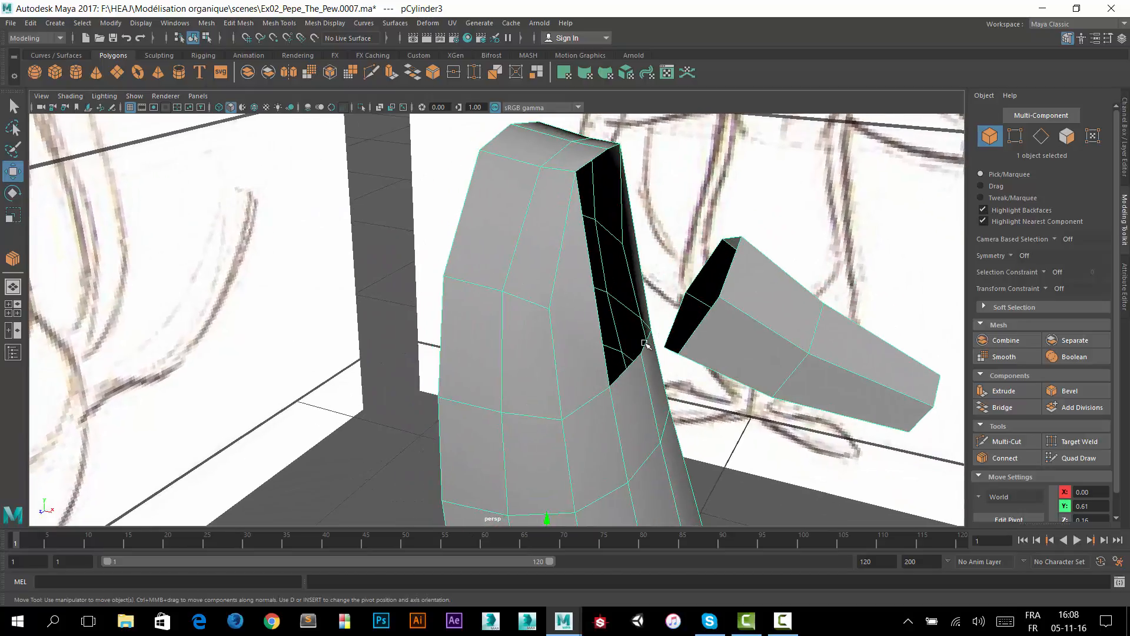
{"action": "right_click_drag", "start_coordinate": [711, 285], "coordinate": [752, 246], "text": "alt"}
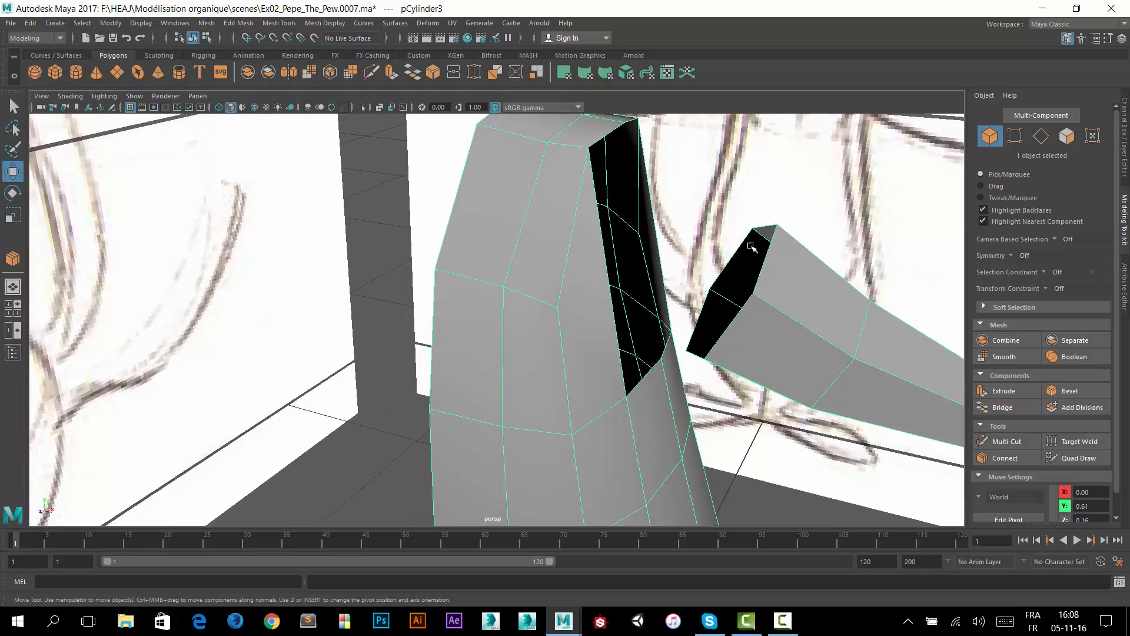
{"action": "right_click", "coordinate": [691, 252]}
{"action": "left_click", "coordinate": [689, 219]}
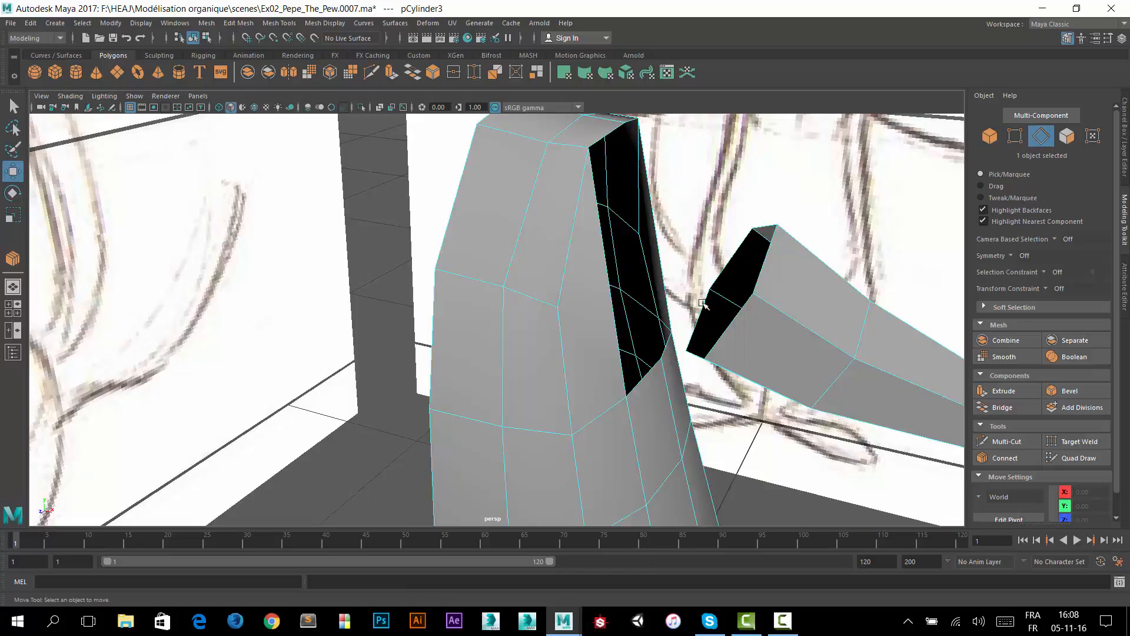
{"action": "left_click", "coordinate": [662, 348]}
{"action": "left_click", "coordinate": [670, 347], "text": "shift"}
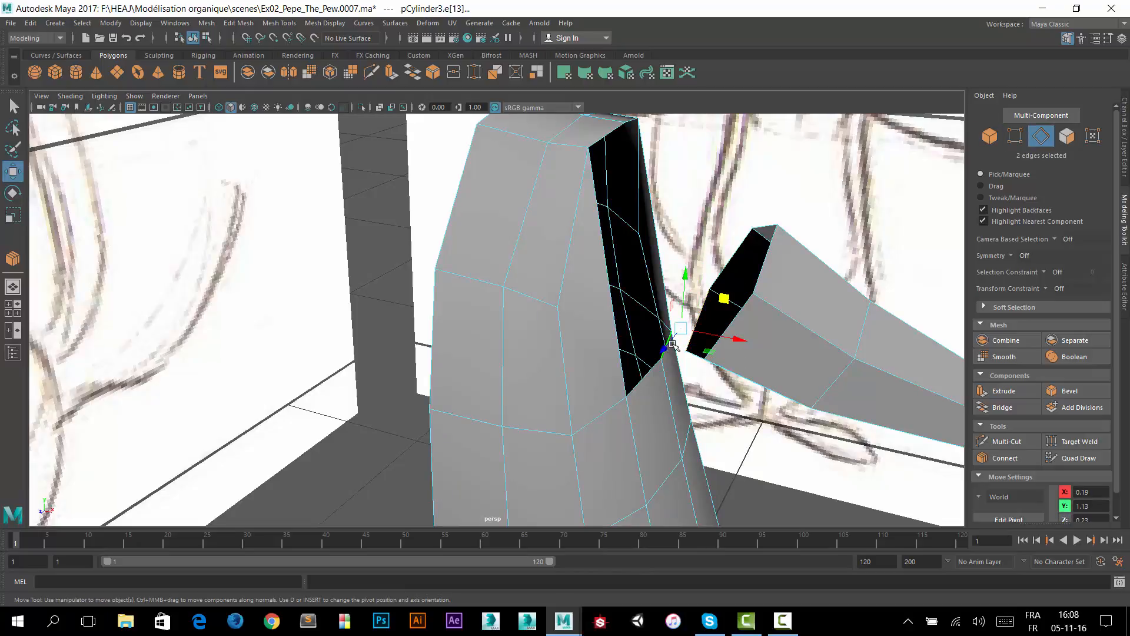
{"action": "left_click_drag", "start_coordinate": [677, 343], "coordinate": [752, 298], "text": "alt"}
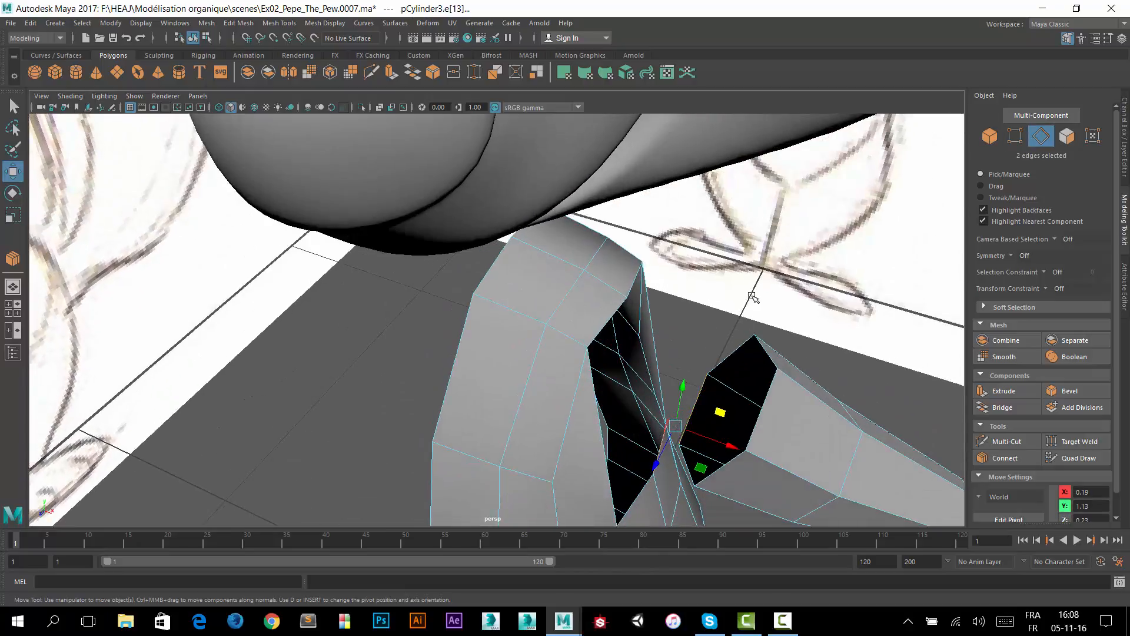
{"action": "left_click", "coordinate": [1007, 407]}
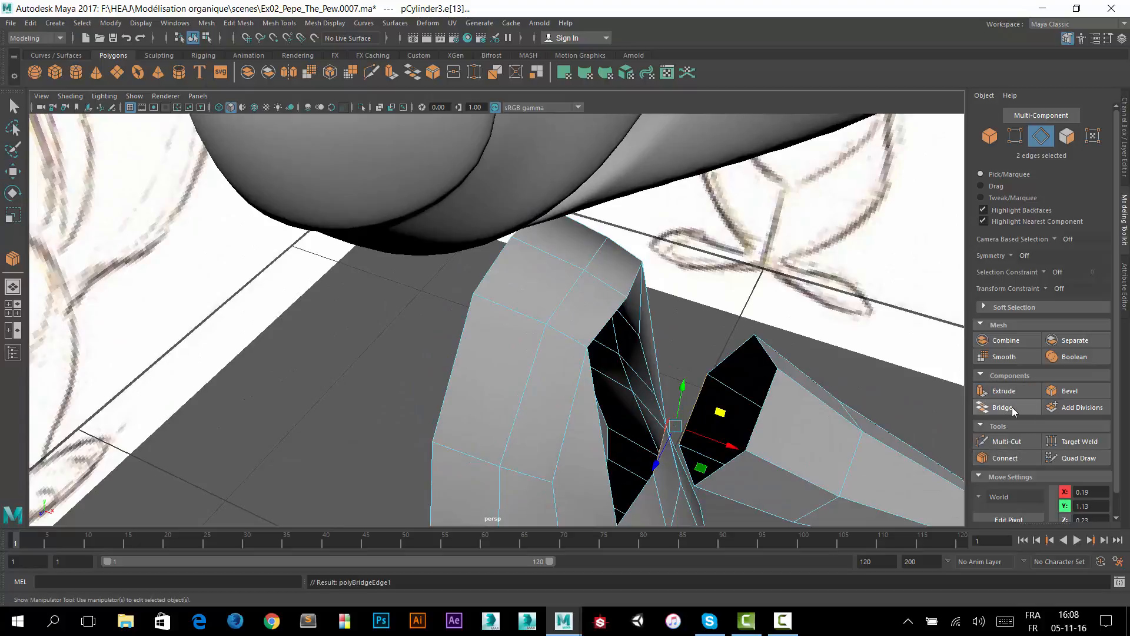
Bridge the long upper rear edge of the shoulder opening to the adjacent rear edge of the arm's open end.
{"action": "left_click", "coordinate": [717, 366]}
{"action": "left_click", "coordinate": [658, 357]}
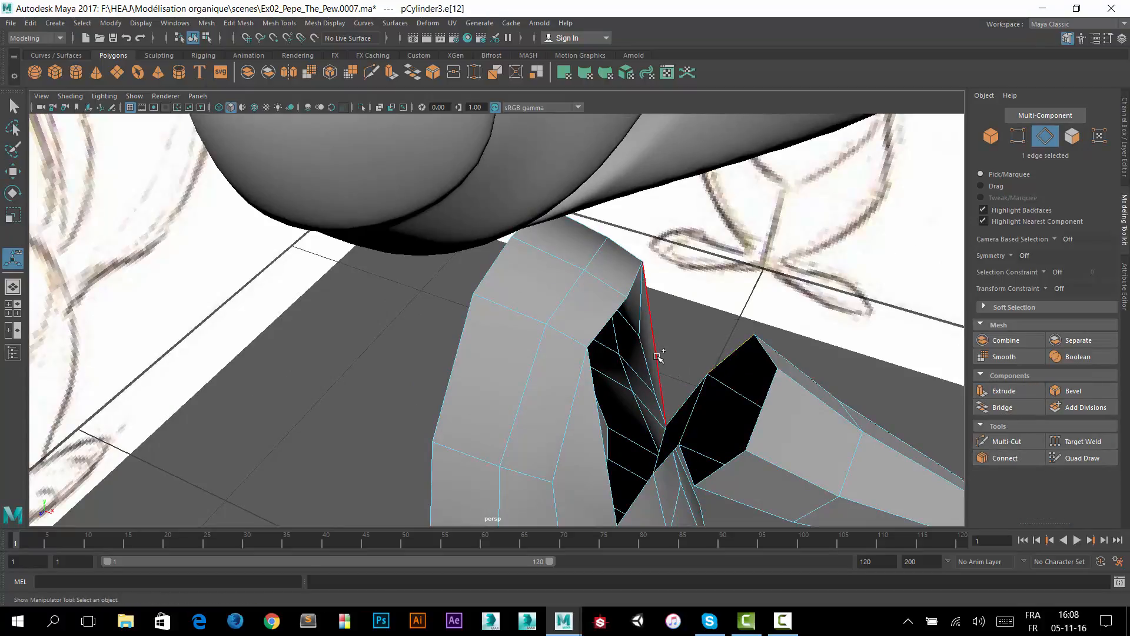
{"action": "left_click", "coordinate": [730, 354], "text": "shift"}
{"action": "left_click", "coordinate": [1008, 408]}
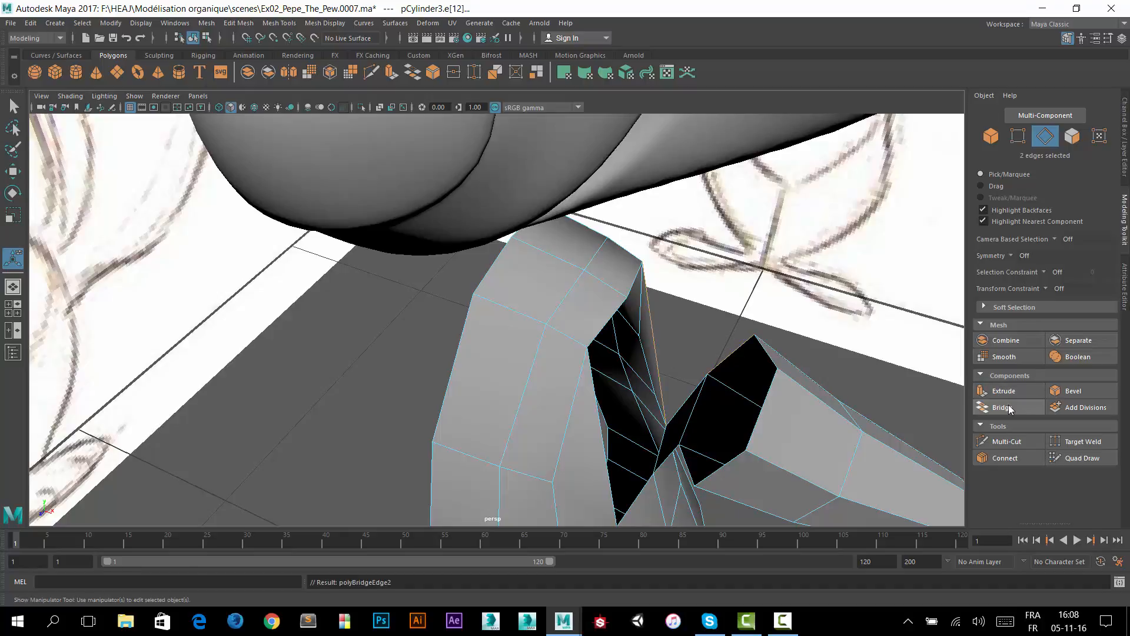
Bridge the top edge and the adjacent upper front edge of the shoulder opening to the facing edges of the arm's open end.
{"action": "left_click", "coordinate": [781, 318]}
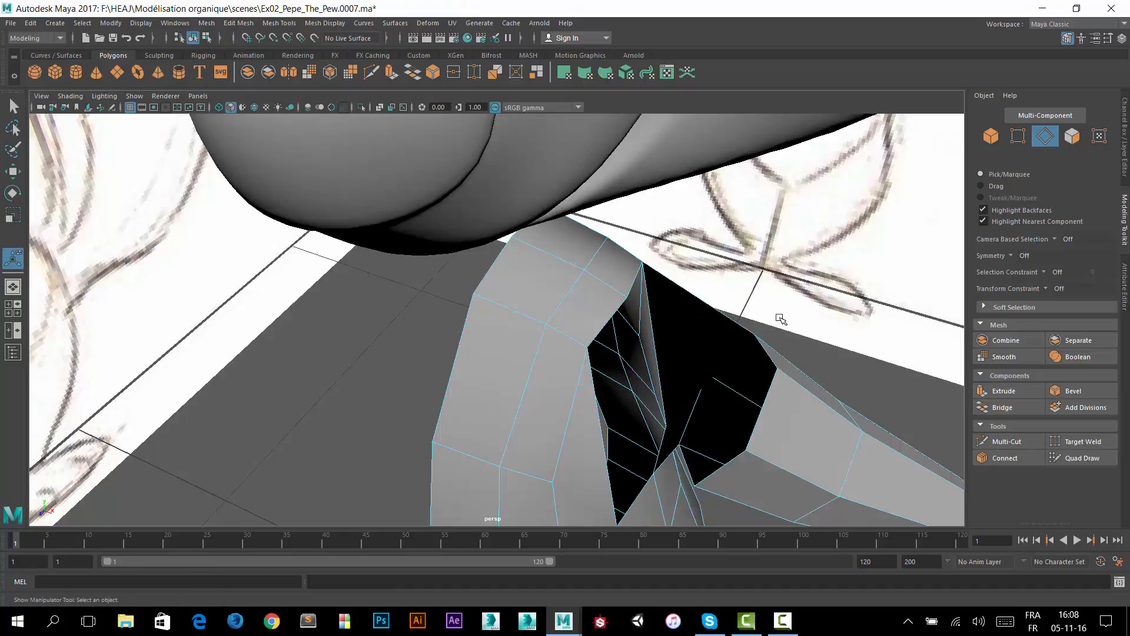
{"action": "left_click", "coordinate": [765, 351]}
{"action": "left_click", "coordinate": [634, 284], "text": "shift"}
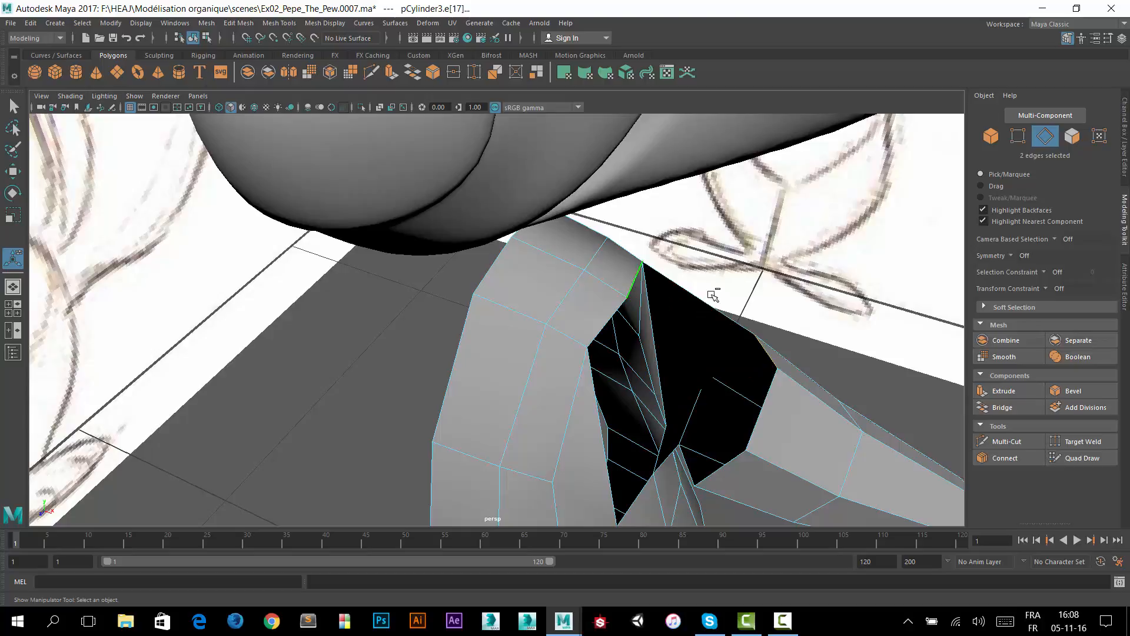
{"action": "left_click", "coordinate": [1003, 407]}
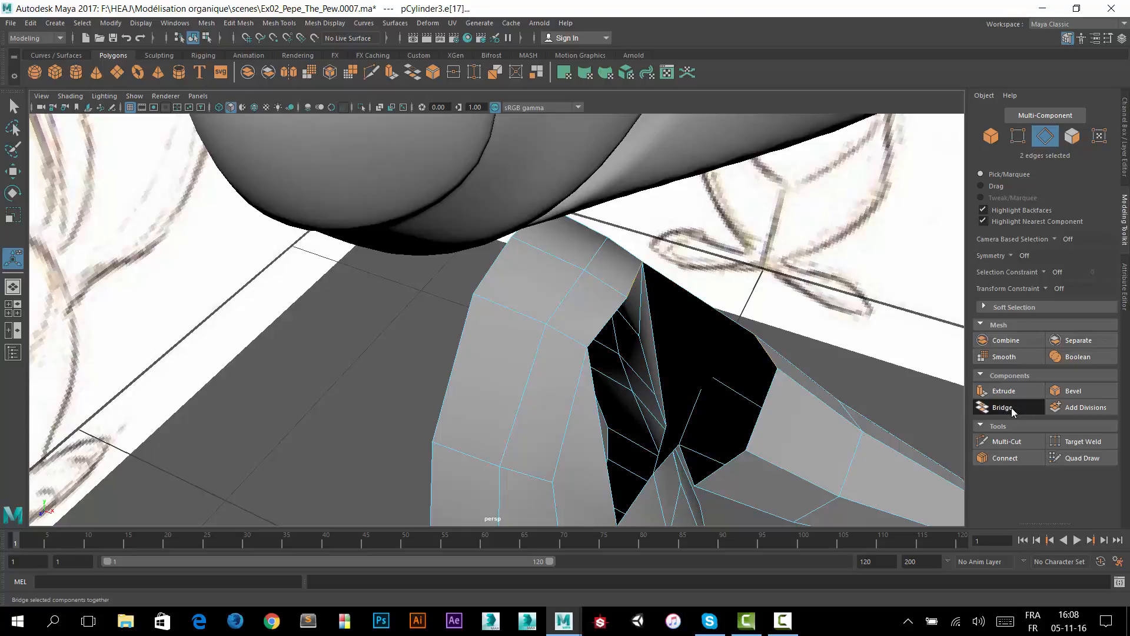
{"action": "left_click", "coordinate": [750, 422]}
{"action": "left_click", "coordinate": [601, 333], "text": "shift"}
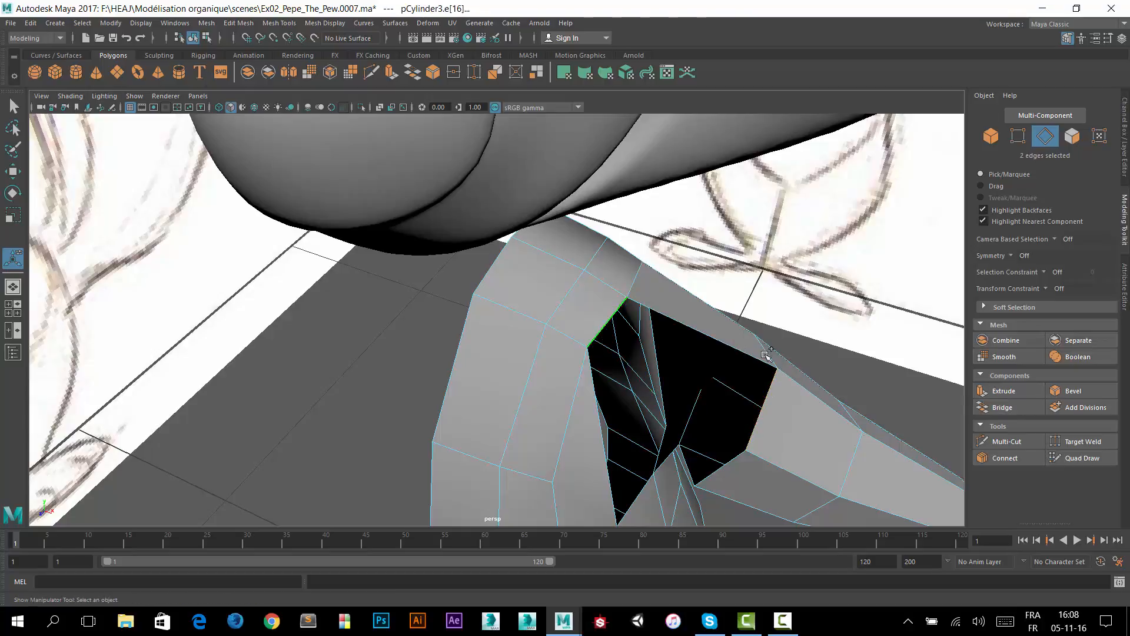
{"action": "left_click", "coordinate": [1002, 407]}
Bridge the long front edge and the remaining underarm edge of the shoulder opening to the facing edges of the arm's open end.
{"action": "left_click", "coordinate": [631, 442]}
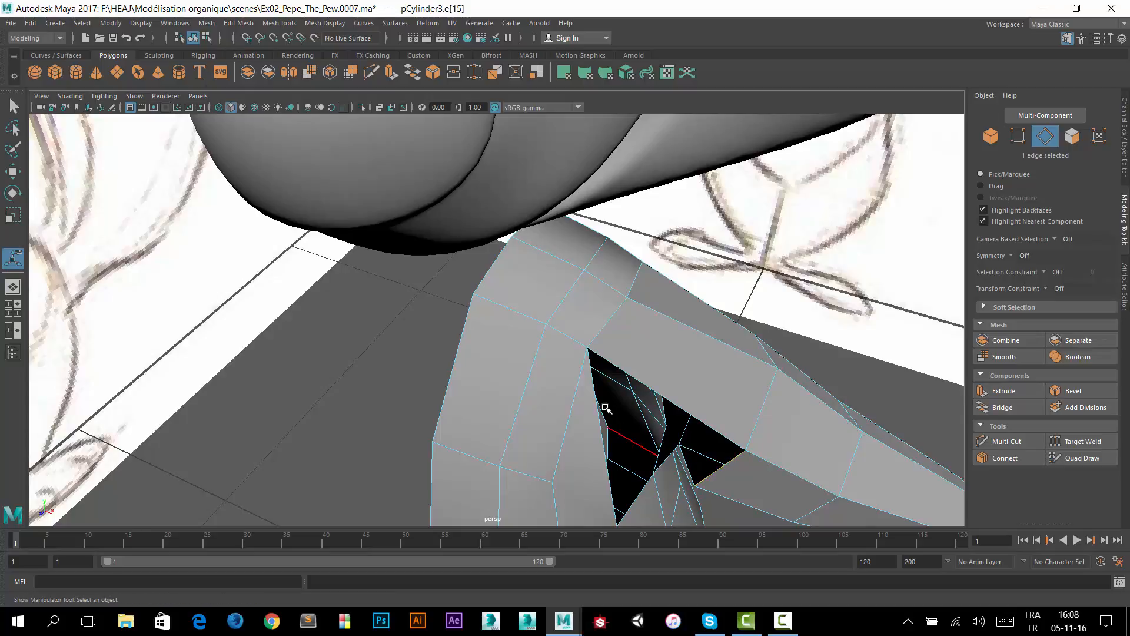
{"action": "left_click", "coordinate": [598, 411], "text": "shift"}
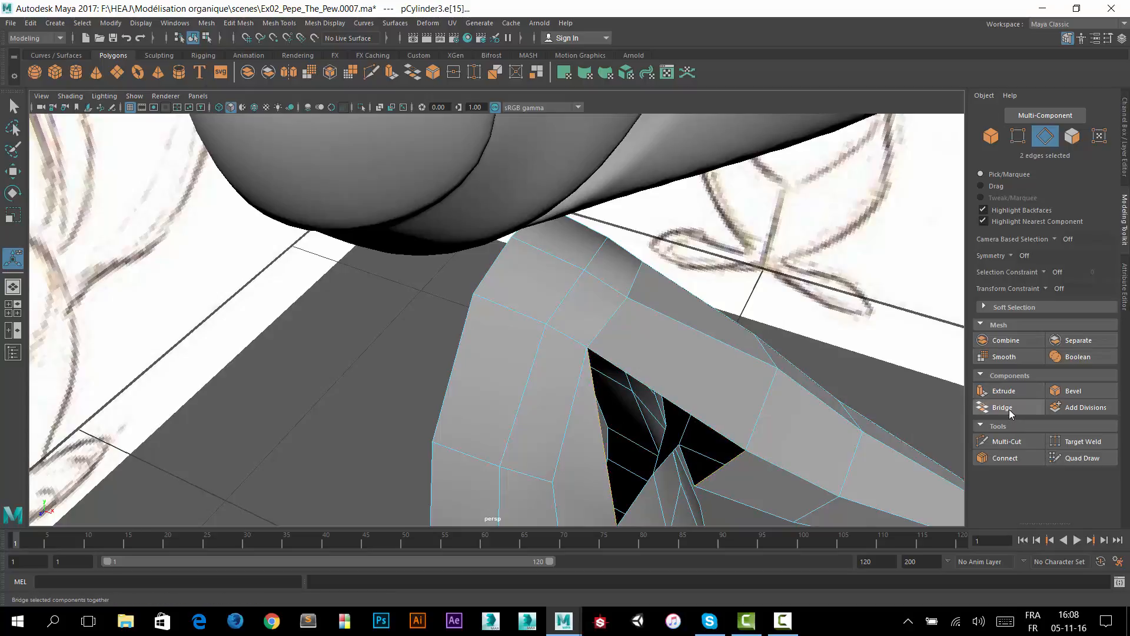
{"action": "left_click", "coordinate": [1007, 409]}
{"action": "left_click_drag", "start_coordinate": [619, 351], "coordinate": [618, 291], "text": "alt"}
{"action": "left_click", "coordinate": [594, 131]}
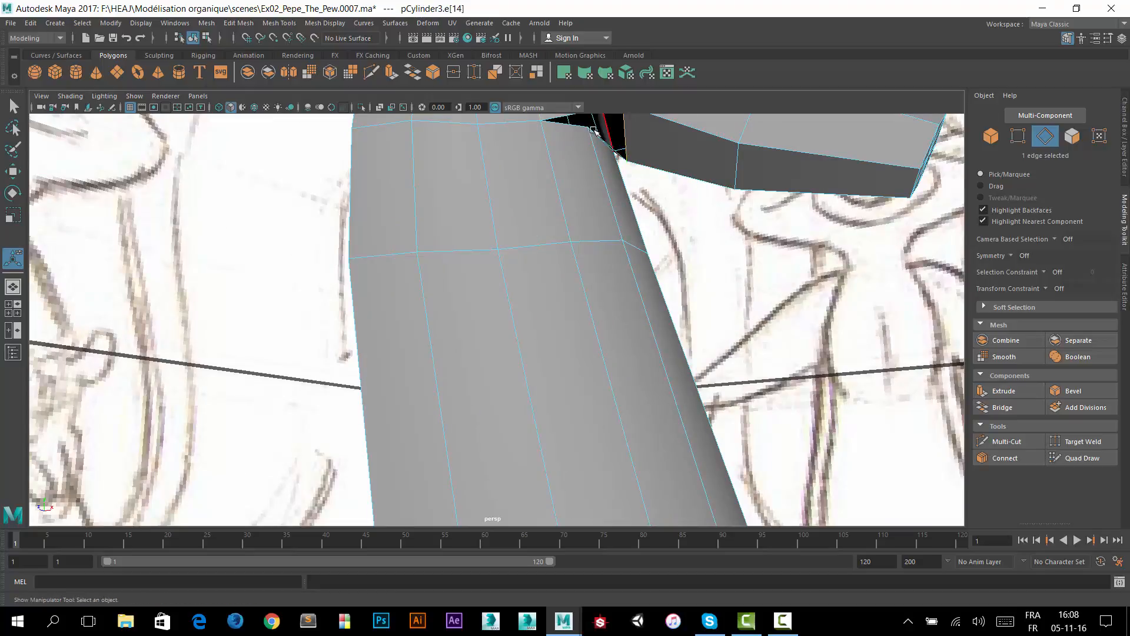
{"action": "left_click", "coordinate": [566, 123], "text": "shift"}
{"action": "left_click", "coordinate": [1002, 407]}
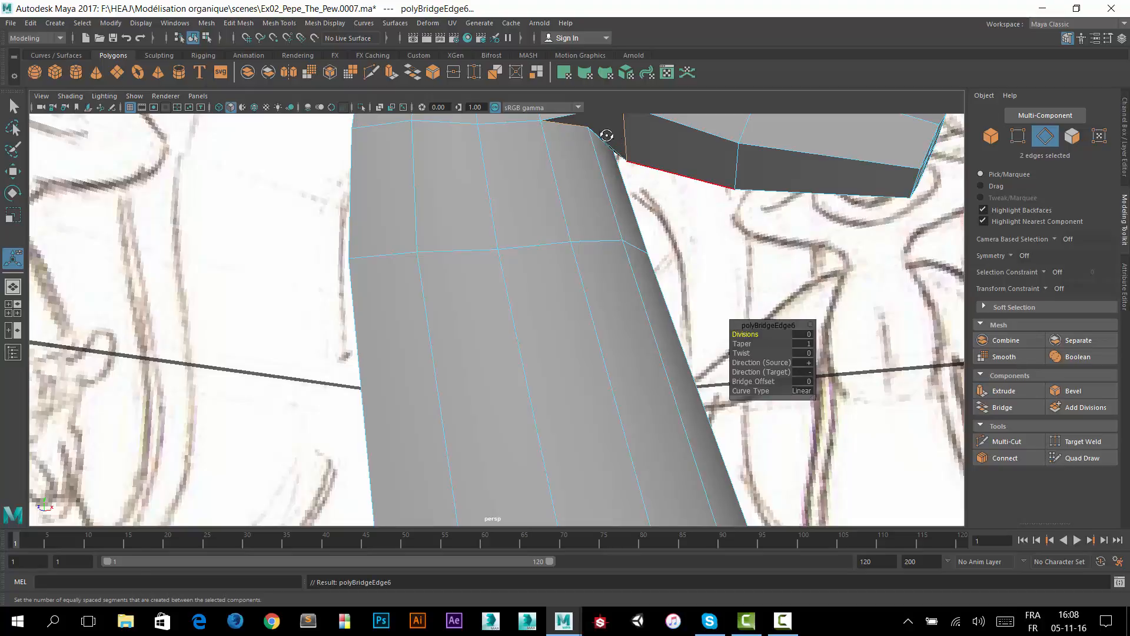
Move the torso vertex directly under the front of the armpit slightly outward and down.
{"action": "left_click_drag", "start_coordinate": [606, 136], "coordinate": [678, 343], "text": "alt"}
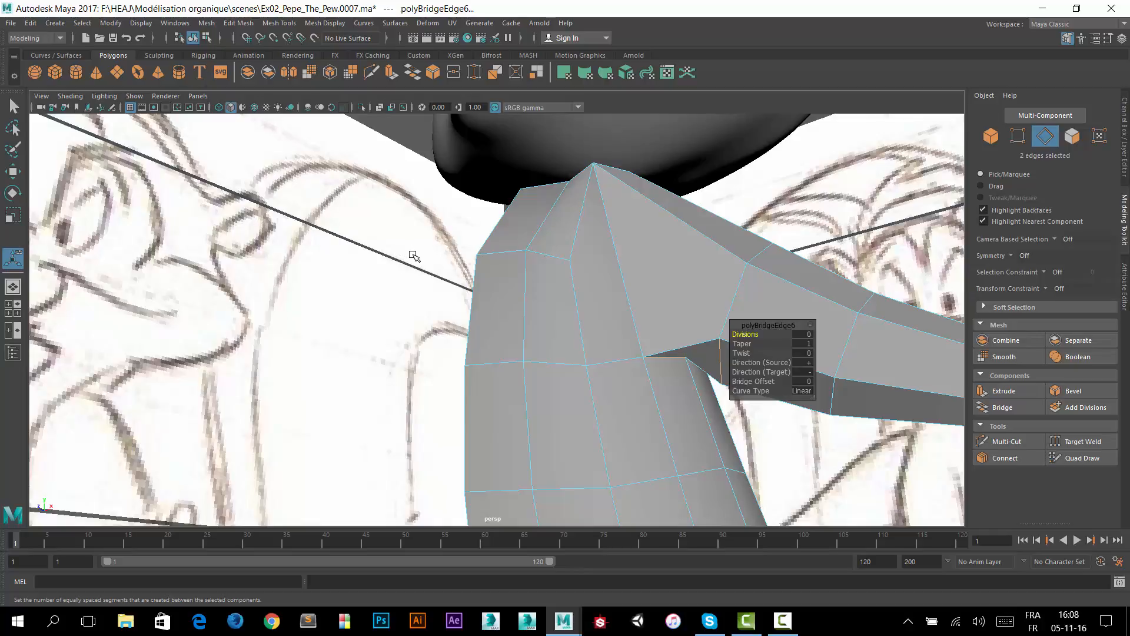
{"action": "right_click_drag", "start_coordinate": [414, 257], "coordinate": [353, 255]}
{"action": "left_click", "coordinate": [685, 359]}
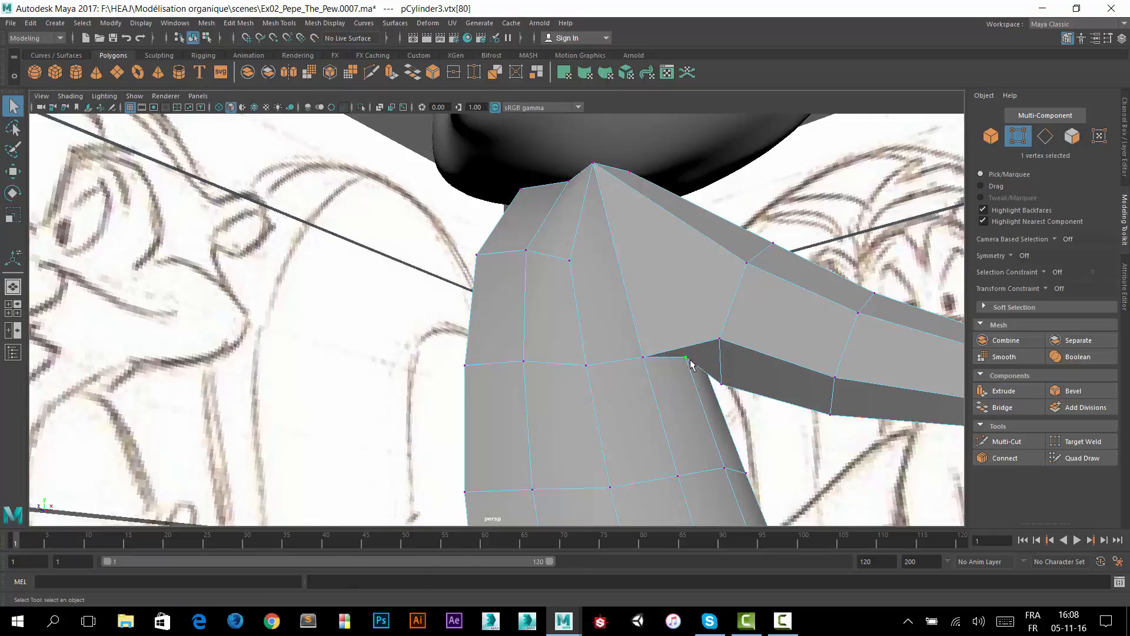
{"action": "left_click_drag", "start_coordinate": [552, 320], "coordinate": [563, 324], "text": "alt"}
{"action": "key", "text": "w"}
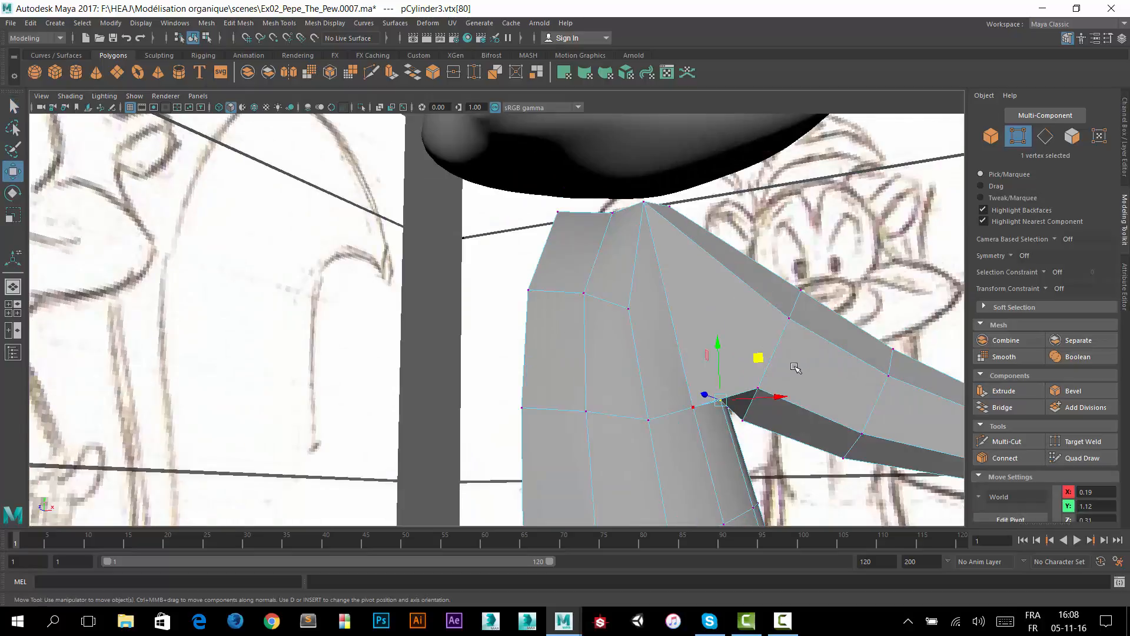
{"action": "mouse_move", "coordinate": [758, 360]}
{"action": "left_mouse_down"}
{"action": "mouse_move", "coordinate": [770, 384]}
{"action": "mouse_move", "coordinate": [769, 373]}
{"action": "left_mouse_up"}
Raise the four vertices of the torso's back row at armpit height toward the row above it.
{"action": "right_click_drag", "start_coordinate": [682, 322], "coordinate": [537, 383], "text": "alt"}
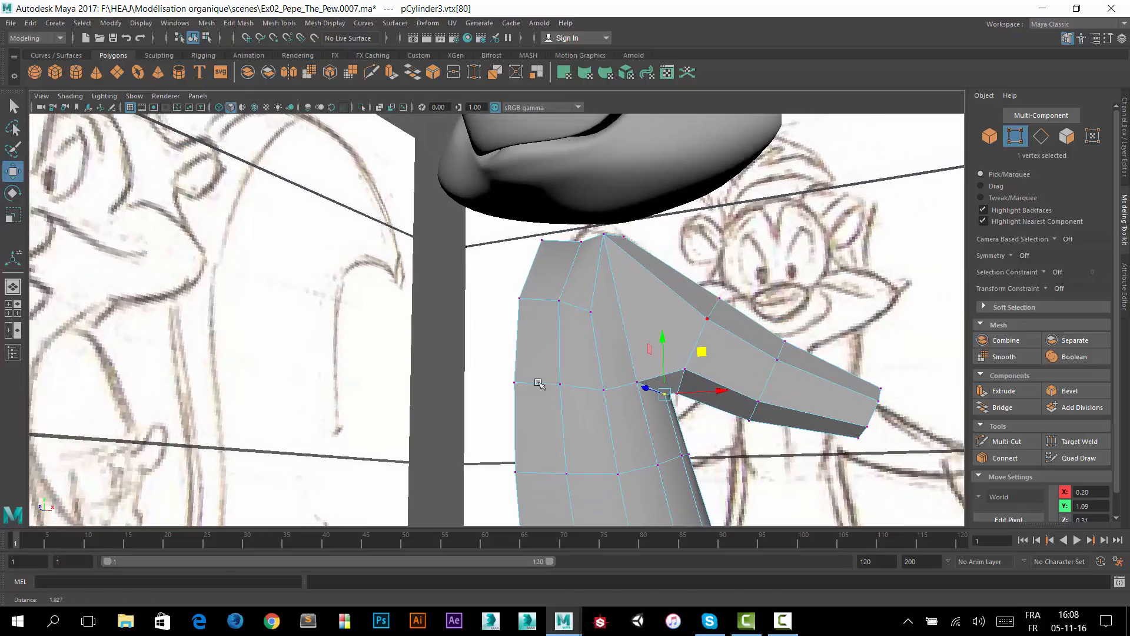
{"action": "left_click_drag", "start_coordinate": [676, 345], "coordinate": [643, 277], "text": "alt"}
{"action": "left_click_drag", "start_coordinate": [634, 439], "coordinate": [412, 399], "text": "alt"}
{"action": "middle_click_drag", "start_coordinate": [308, 372], "coordinate": [409, 400], "text": "alt"}
{"action": "left_click_drag", "start_coordinate": [409, 400], "coordinate": [626, 230], "text": "alt"}
{"action": "mouse_move", "coordinate": [472, 373]}
{"action": "left_mouse_down", "text": "alt"}
{"action": "mouse_move", "coordinate": [504, 379]}
{"action": "mouse_move", "coordinate": [434, 363]}
{"action": "mouse_move", "coordinate": [456, 338]}
{"action": "mouse_move", "coordinate": [564, 346]}
{"action": "mouse_move", "coordinate": [515, 371]}
{"action": "mouse_move", "coordinate": [426, 373]}
{"action": "left_mouse_up", "text": "alt"}
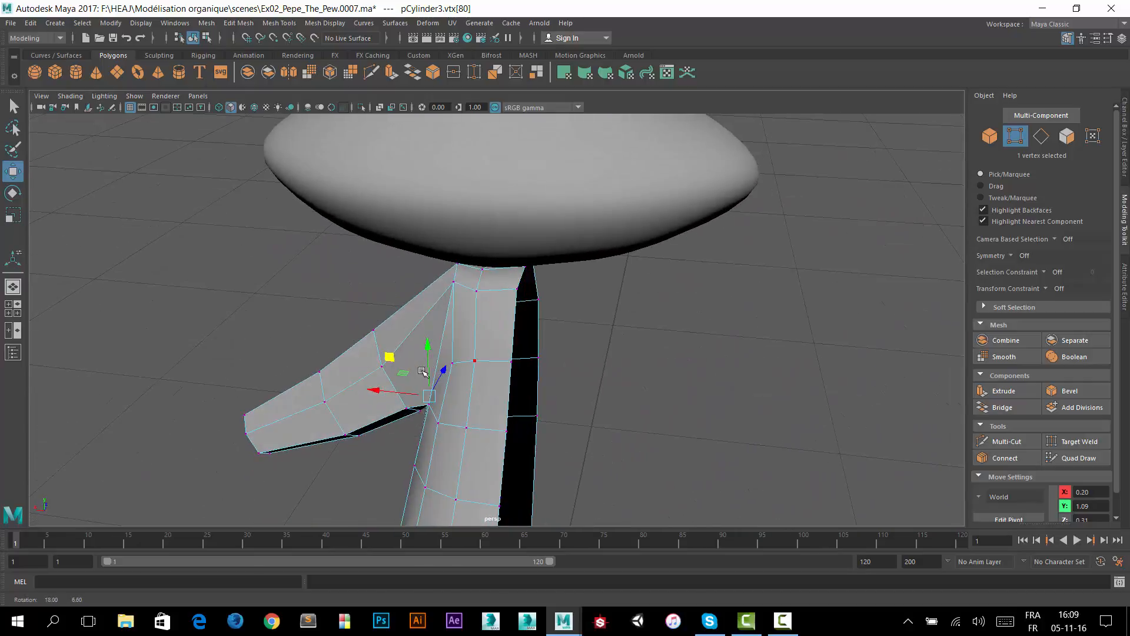
{"action": "right_click_drag", "start_coordinate": [371, 373], "coordinate": [742, 194], "text": "alt"}
{"action": "left_click_drag", "start_coordinate": [424, 350], "coordinate": [368, 502], "text": "alt"}
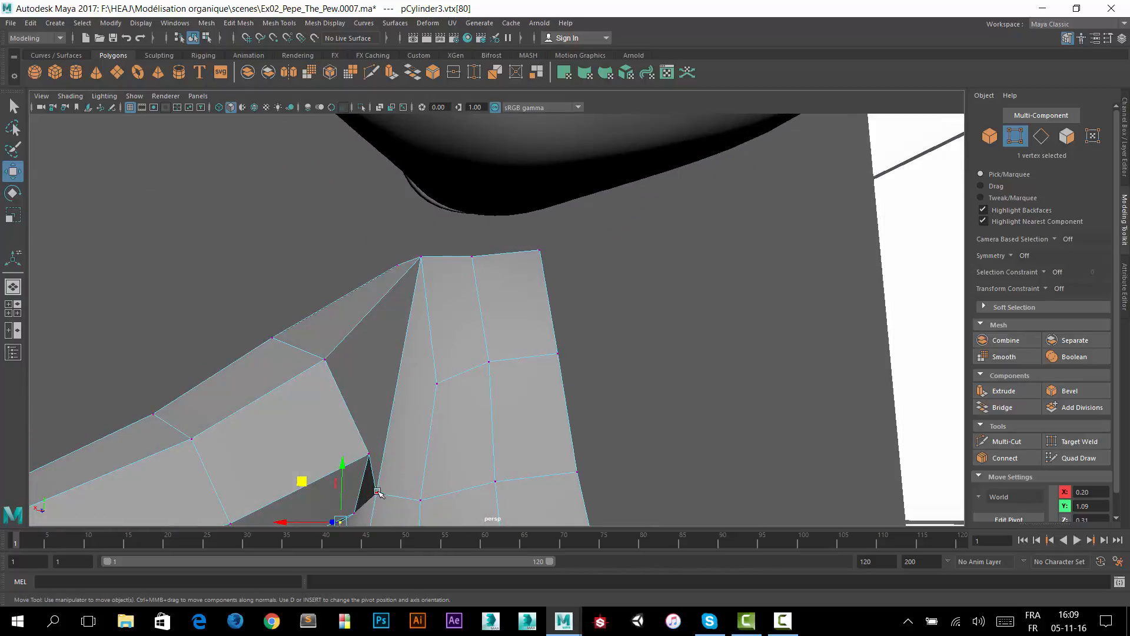
{"action": "left_click", "coordinate": [376, 491]}
{"action": "left_click_drag", "start_coordinate": [399, 446], "coordinate": [412, 496], "text": "alt"}
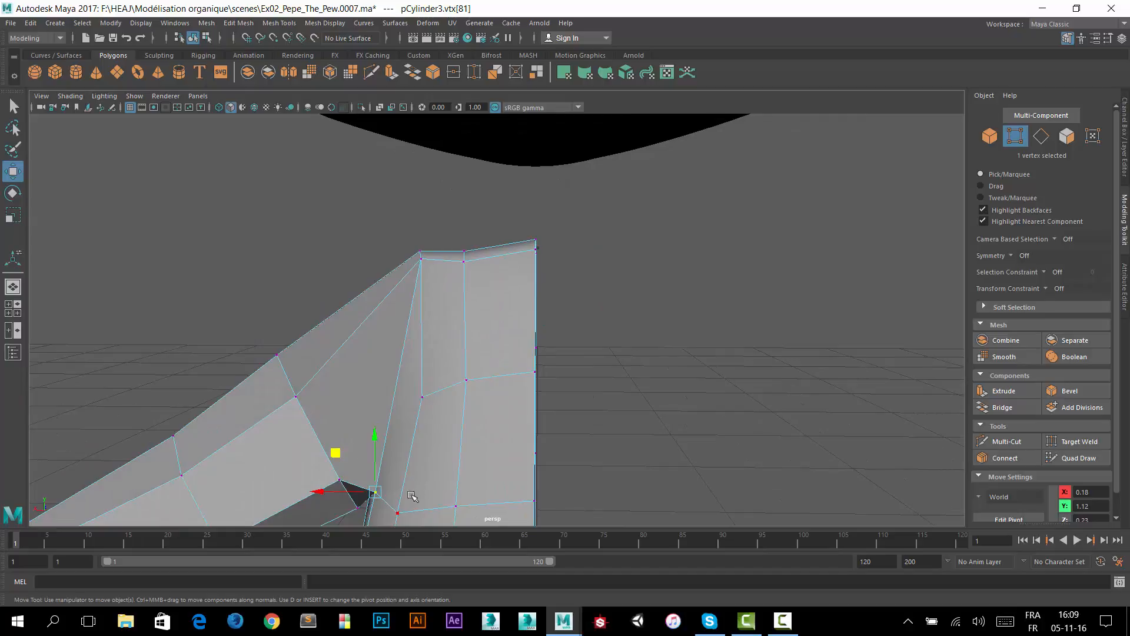
{"action": "left_click", "coordinate": [455, 505], "text": "shift"}
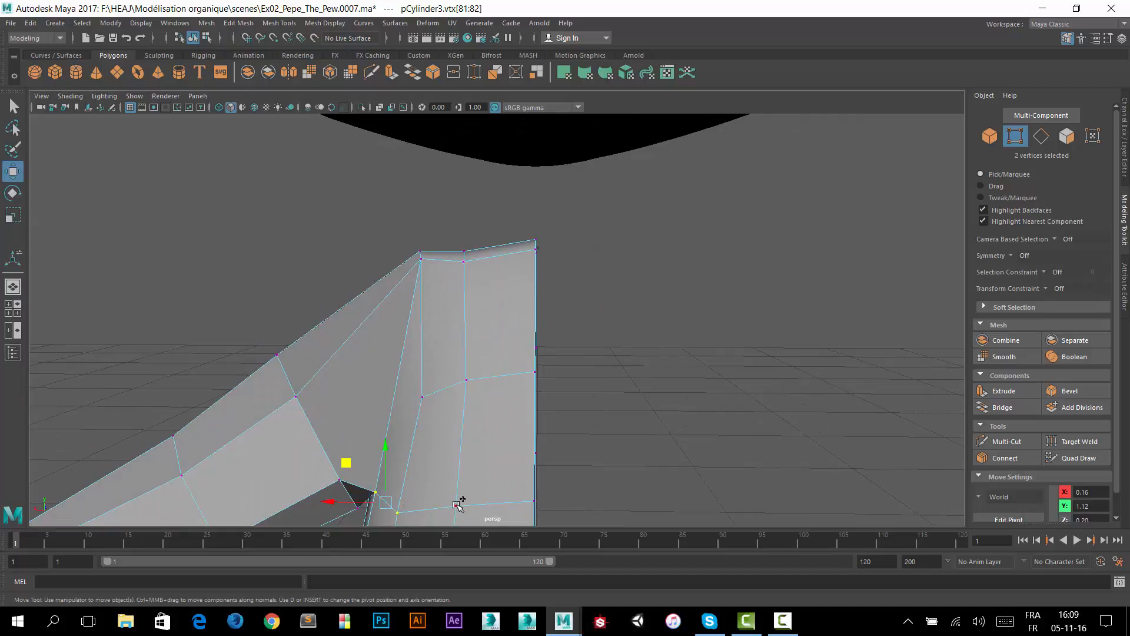
{"action": "left_click", "coordinate": [535, 498], "text": "shift"}
{"action": "mouse_move", "coordinate": [495, 429]}
{"action": "left_mouse_down", "text": "alt"}
{"action": "mouse_move", "coordinate": [575, 409]}
{"action": "mouse_move", "coordinate": [478, 442]}
{"action": "left_mouse_up", "text": "alt"}
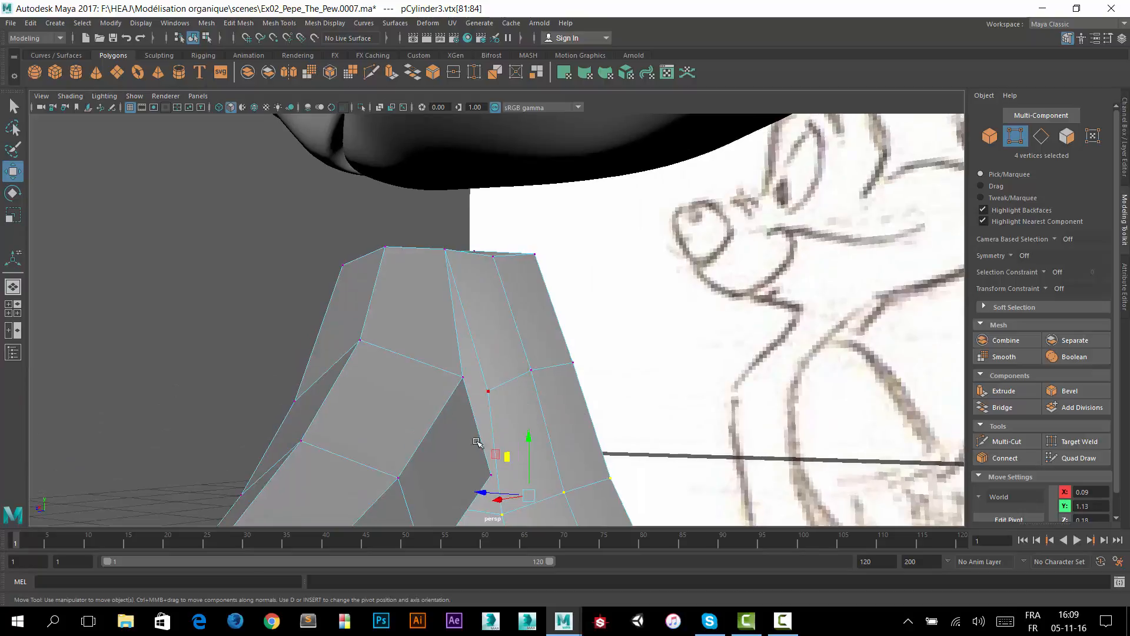
{"action": "middle_click_drag", "start_coordinate": [496, 462], "coordinate": [479, 384]}
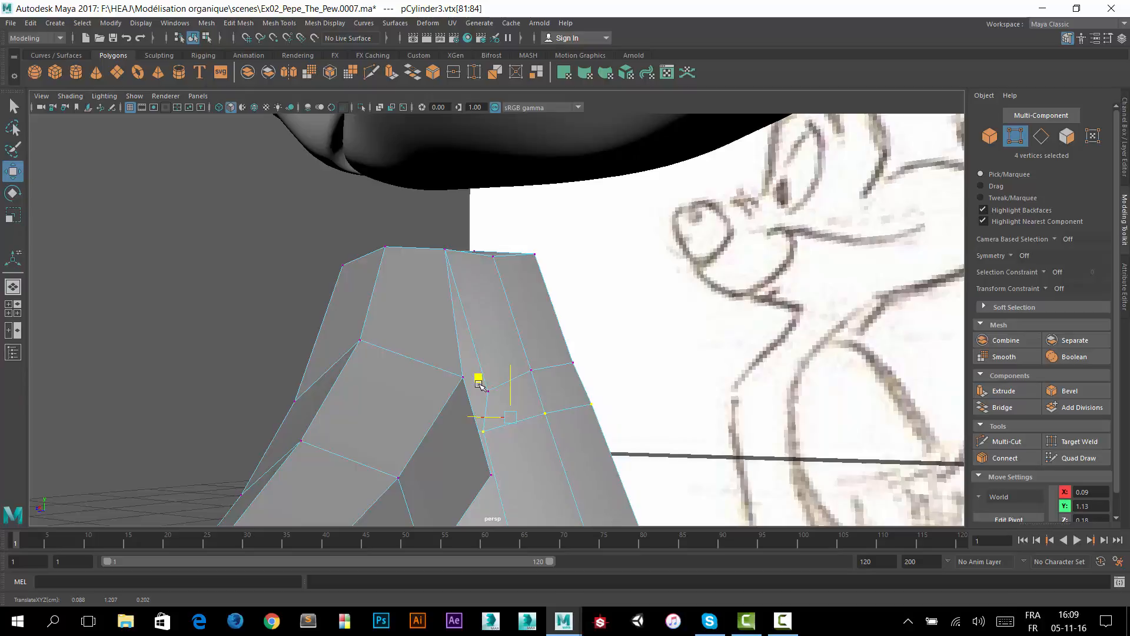
Raise the three vertices of the upper back row toward the top of the shoulder.
{"action": "left_click", "coordinate": [574, 363]}
{"action": "left_click", "coordinate": [530, 371], "text": "shift"}
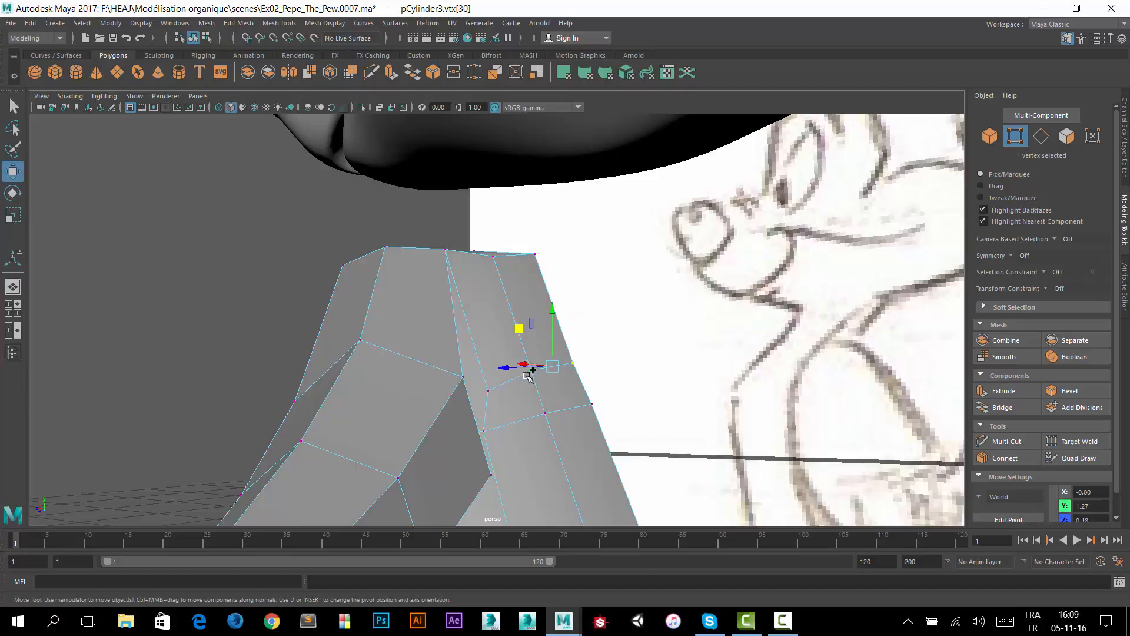
{"action": "left_click", "coordinate": [490, 392], "text": "shift"}
{"action": "left_click_drag", "start_coordinate": [501, 338], "coordinate": [489, 270]}
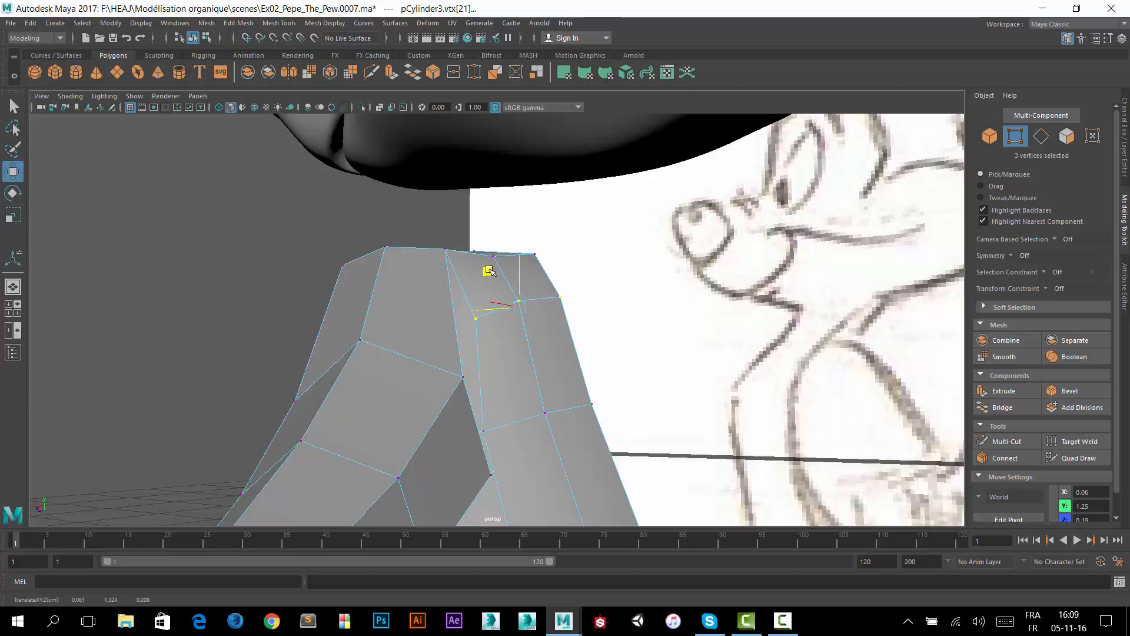
Shift the rear armpit vertex and its neighbour on the torso's back along the Z axis to round the back.
{"action": "left_click_drag", "start_coordinate": [473, 312], "coordinate": [406, 393], "text": "alt"}
{"action": "left_click_drag", "start_coordinate": [480, 429], "coordinate": [580, 425], "text": "alt"}
{"action": "left_click", "coordinate": [421, 451]}
{"action": "left_click_drag", "start_coordinate": [387, 444], "coordinate": [453, 460]}
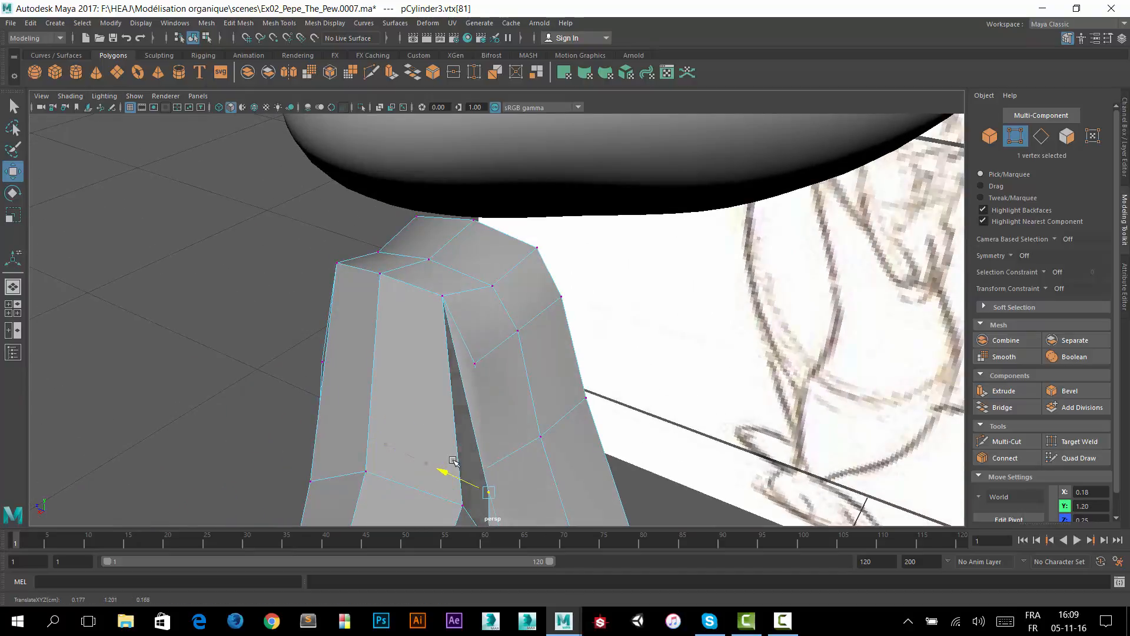
{"action": "left_click_drag", "start_coordinate": [524, 451], "coordinate": [463, 459], "text": "alt"}
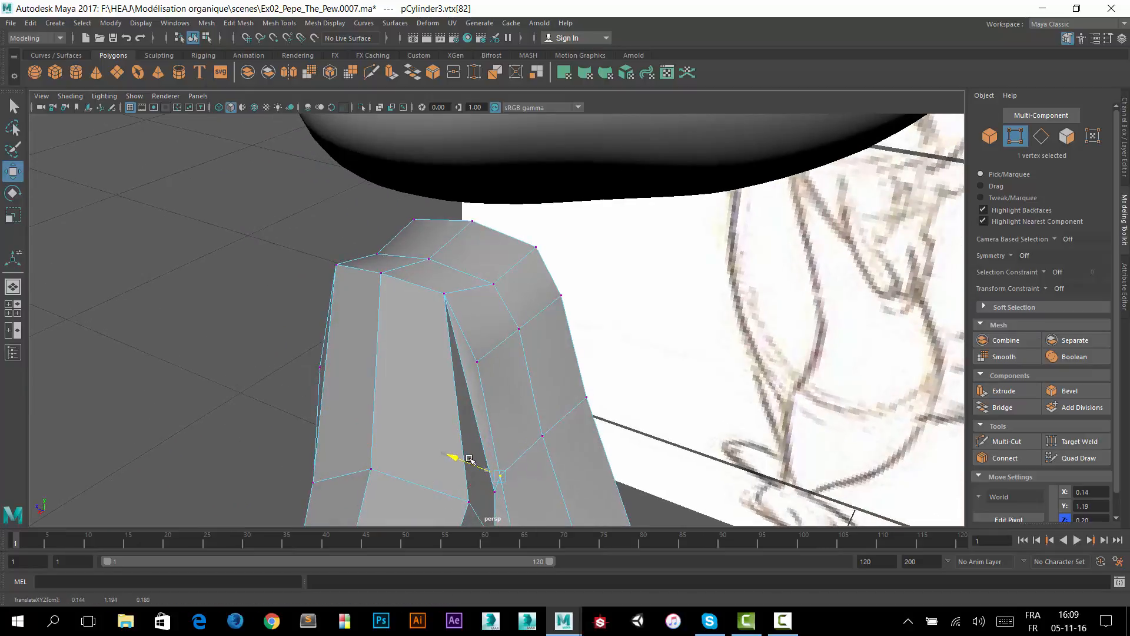
Slide the side vertices of the torso row below the armpit toward the back to space them more evenly.
{"action": "left_click_drag", "start_coordinate": [541, 406], "coordinate": [446, 400], "text": "alt"}
{"action": "left_click", "coordinate": [452, 352]}
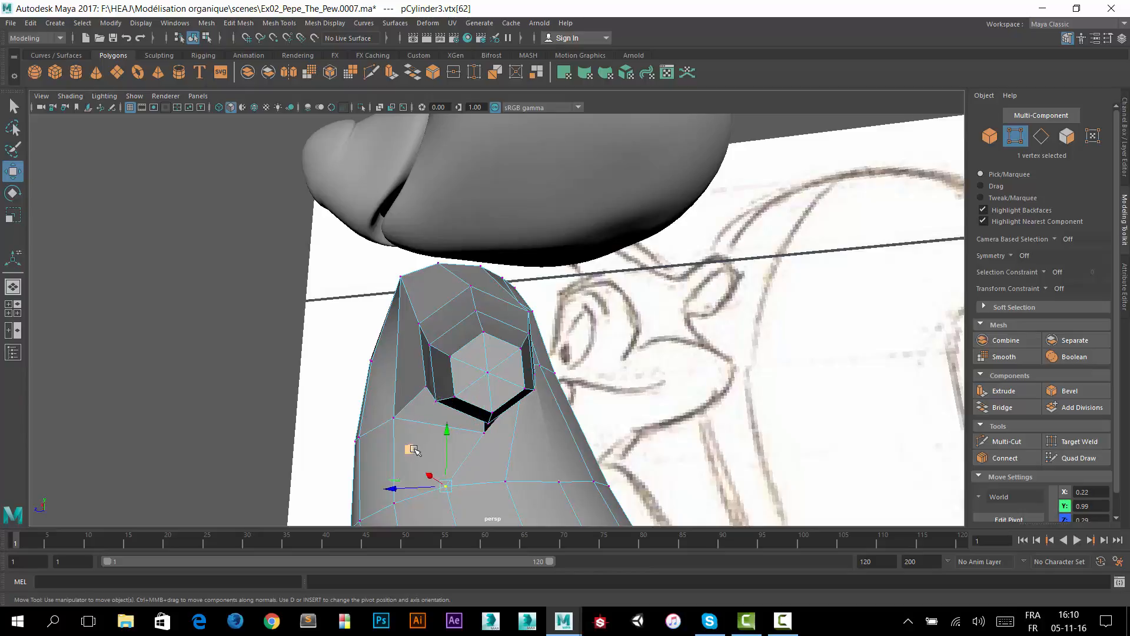
{"action": "middle_click_drag", "start_coordinate": [414, 450], "coordinate": [448, 448]}
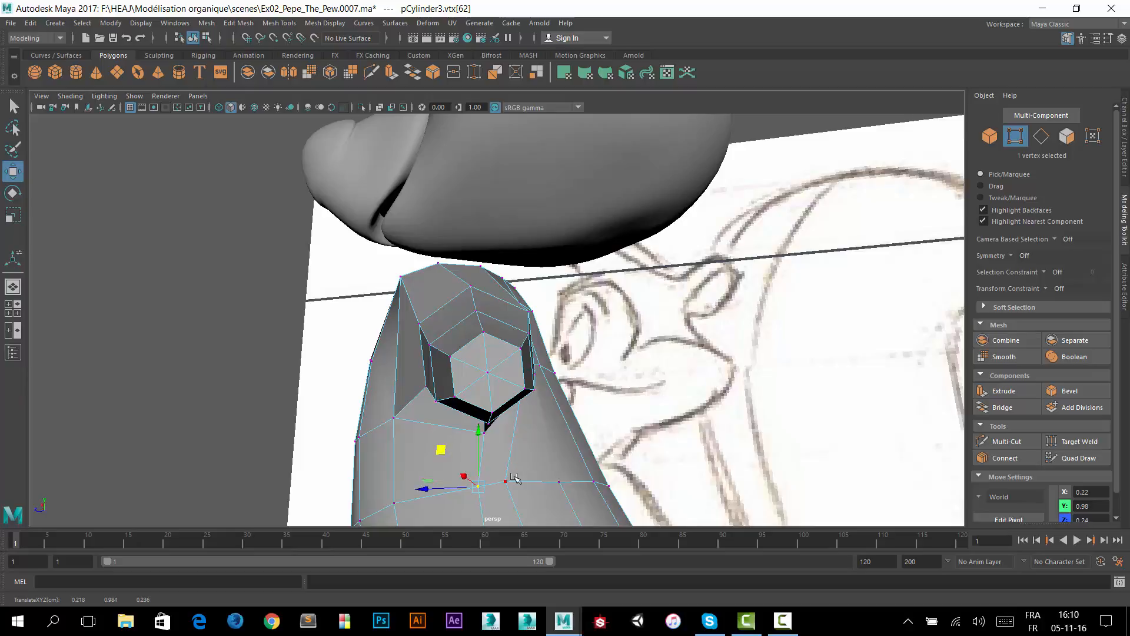
{"action": "left_click", "coordinate": [506, 481]}
{"action": "left_click_drag", "start_coordinate": [467, 485], "coordinate": [482, 485]}
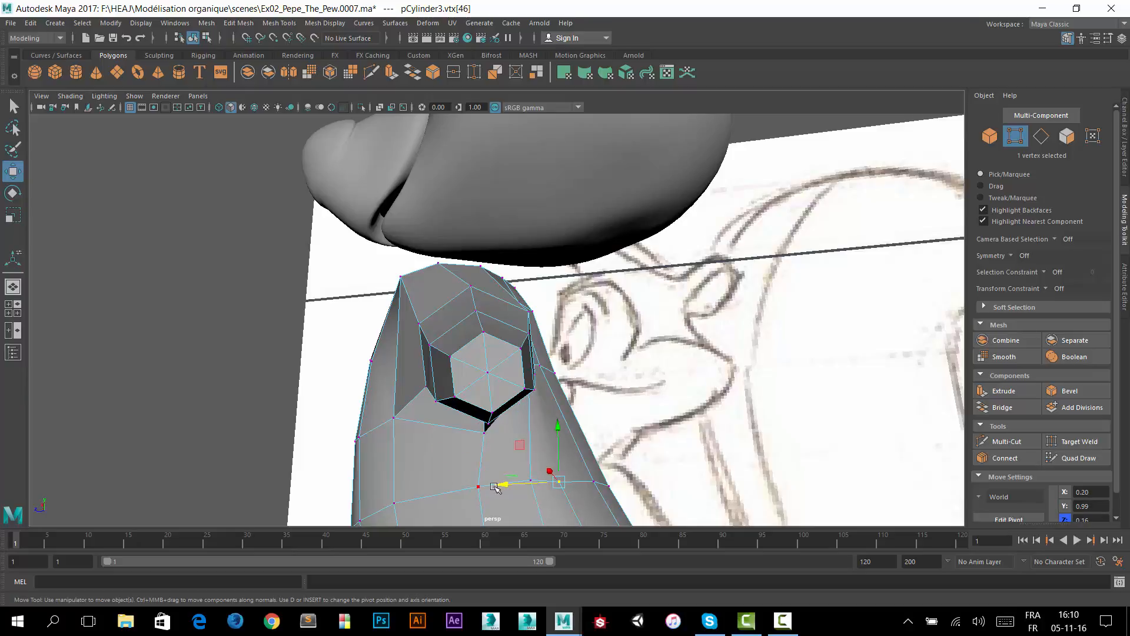
{"action": "left_click_drag", "start_coordinate": [514, 485], "coordinate": [520, 485]}
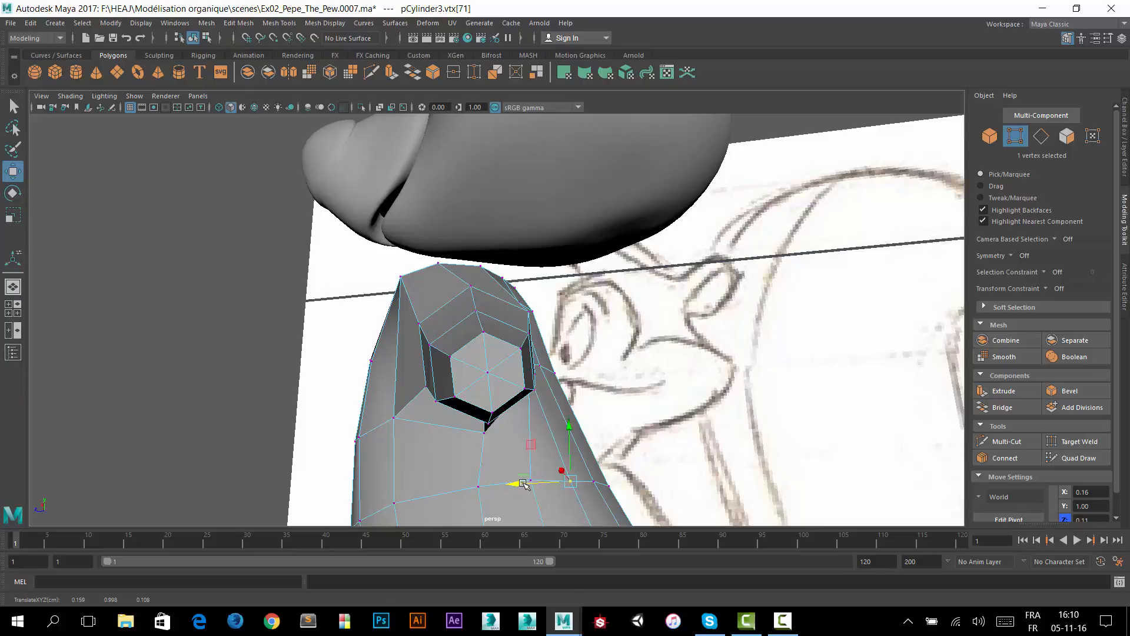
{"action": "left_click", "coordinate": [529, 479]}
Lower the rear armpit vertex slightly, to about 1.18 in Y.
{"action": "left_click_drag", "start_coordinate": [529, 479], "coordinate": [433, 383]}
{"action": "left_click", "coordinate": [420, 379]}
{"action": "mouse_move", "coordinate": [492, 406]}
{"action": "left_mouse_down", "text": "alt"}
{"action": "mouse_move", "coordinate": [530, 404]}
{"action": "mouse_move", "coordinate": [474, 383]}
{"action": "left_mouse_up", "text": "alt"}
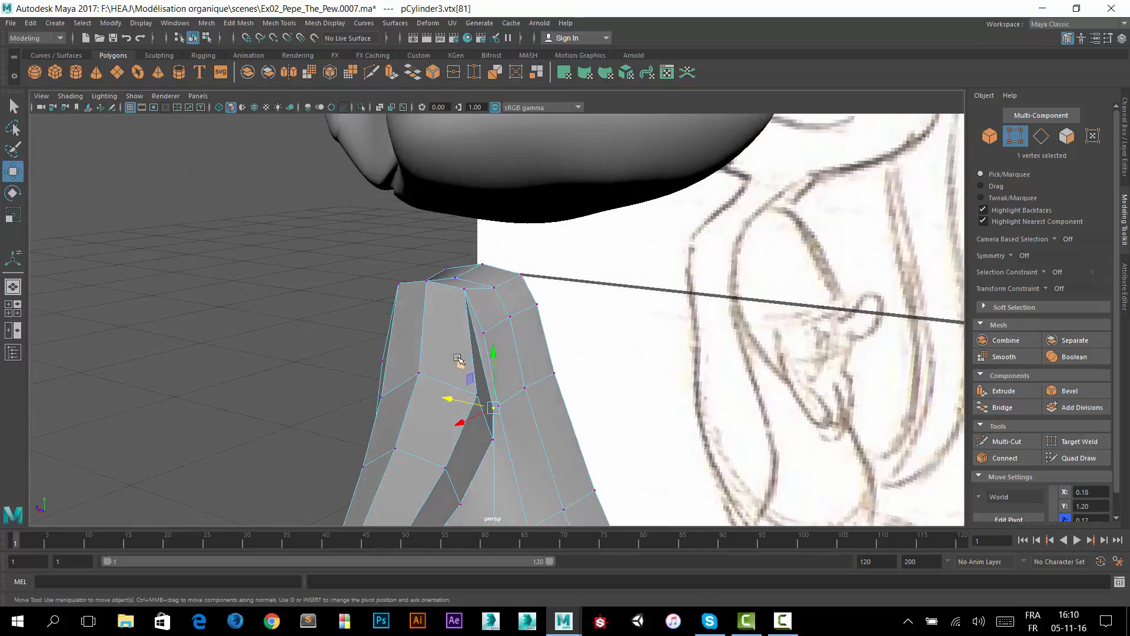
{"action": "middle_click_drag", "start_coordinate": [460, 366], "coordinate": [459, 376]}
Show the joined torso and arm in smooth mesh preview to check the shoulder's shape.
{"action": "mouse_move", "coordinate": [471, 379]}
{"action": "left_mouse_down", "text": "alt"}
{"action": "mouse_move", "coordinate": [335, 394]}
{"action": "mouse_move", "coordinate": [567, 347]}
{"action": "left_mouse_up", "text": "alt"}
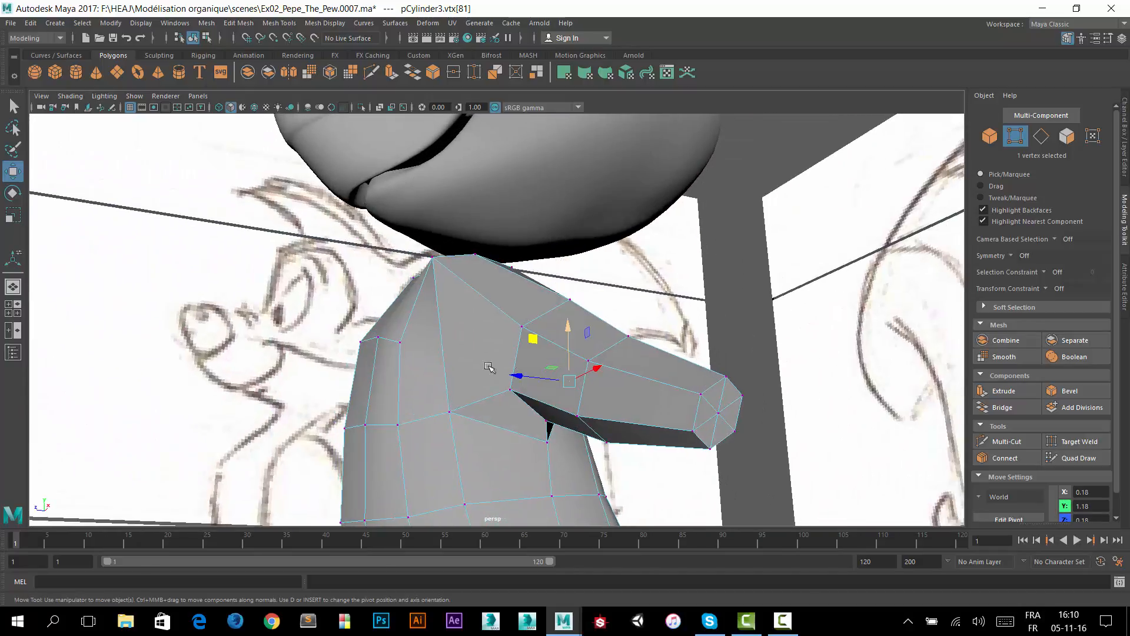
{"action": "right_click_drag", "start_coordinate": [568, 347], "coordinate": [458, 397], "text": "alt"}
{"action": "left_click_drag", "start_coordinate": [520, 404], "coordinate": [479, 388], "text": "alt"}
{"action": "key", "text": "3"}
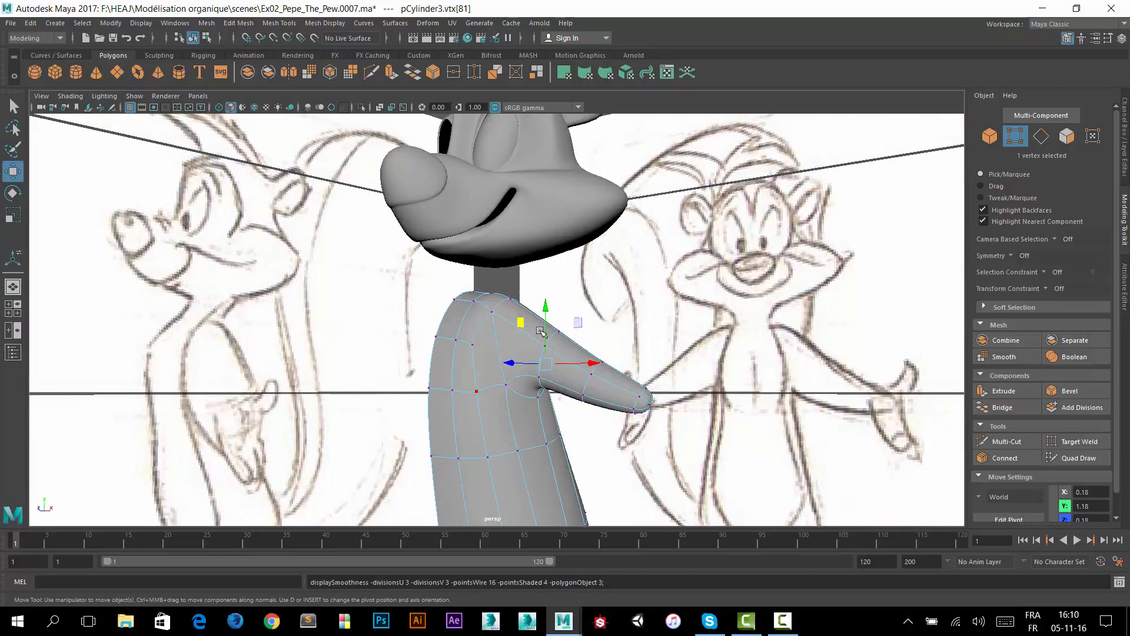